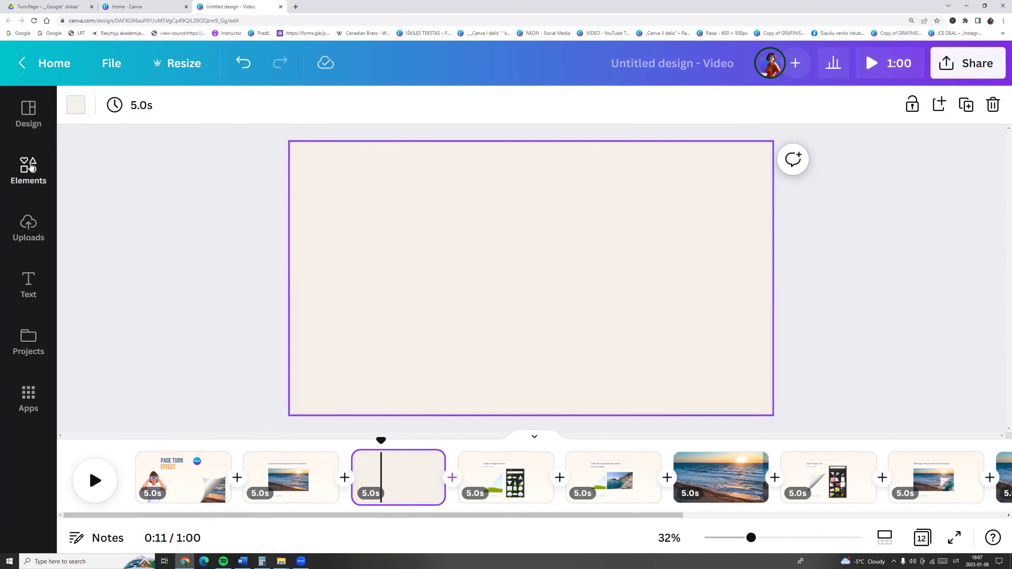
- Search Elements for holiday photos and open the Recently used items
click(30, 166)
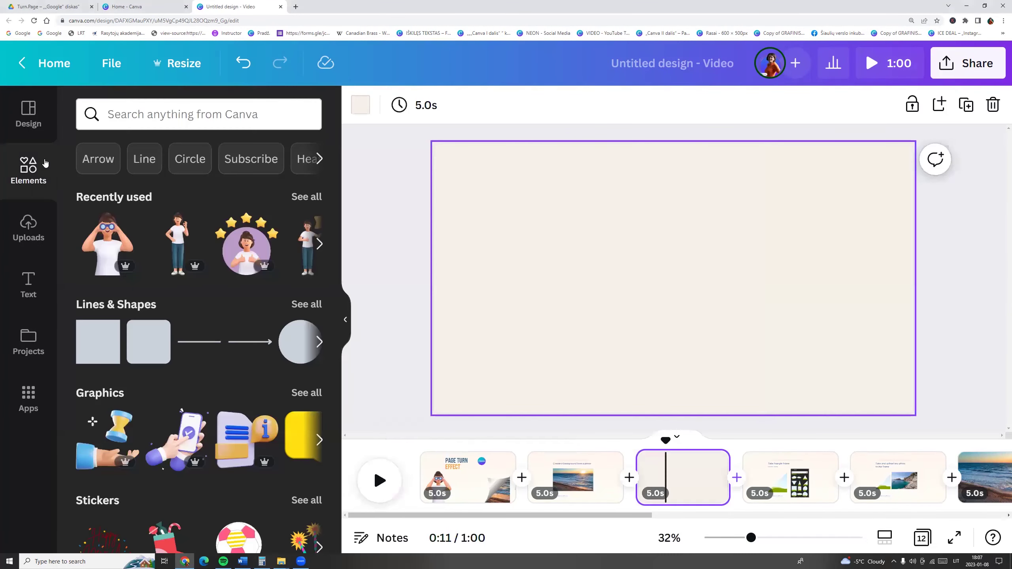
click(131, 115)
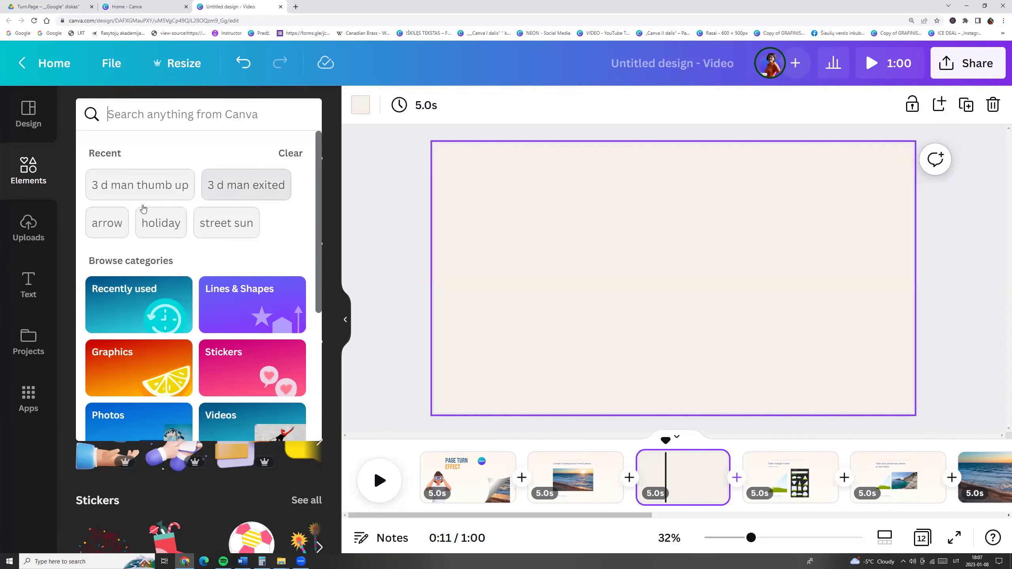
click(150, 231)
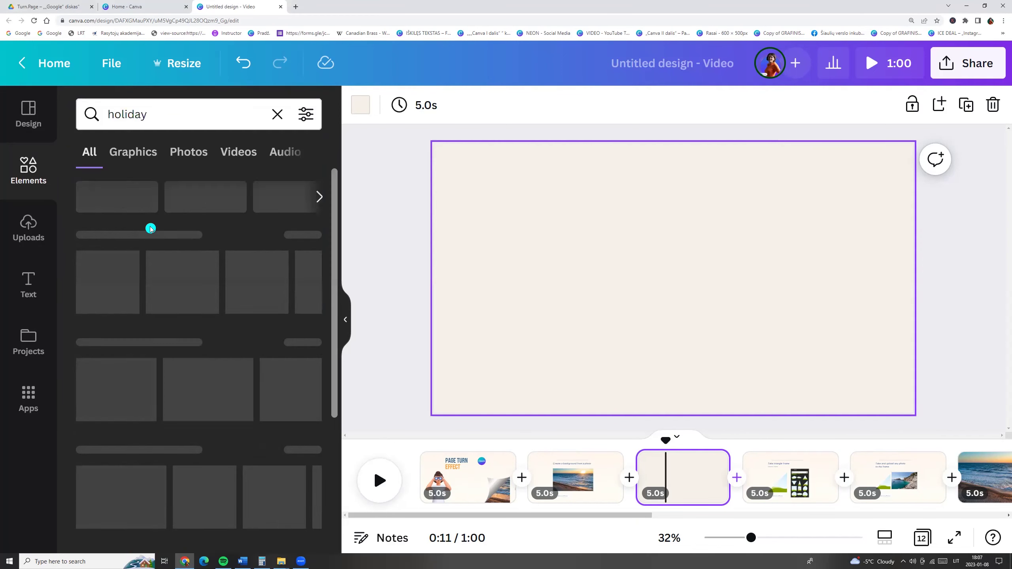
click(196, 154)
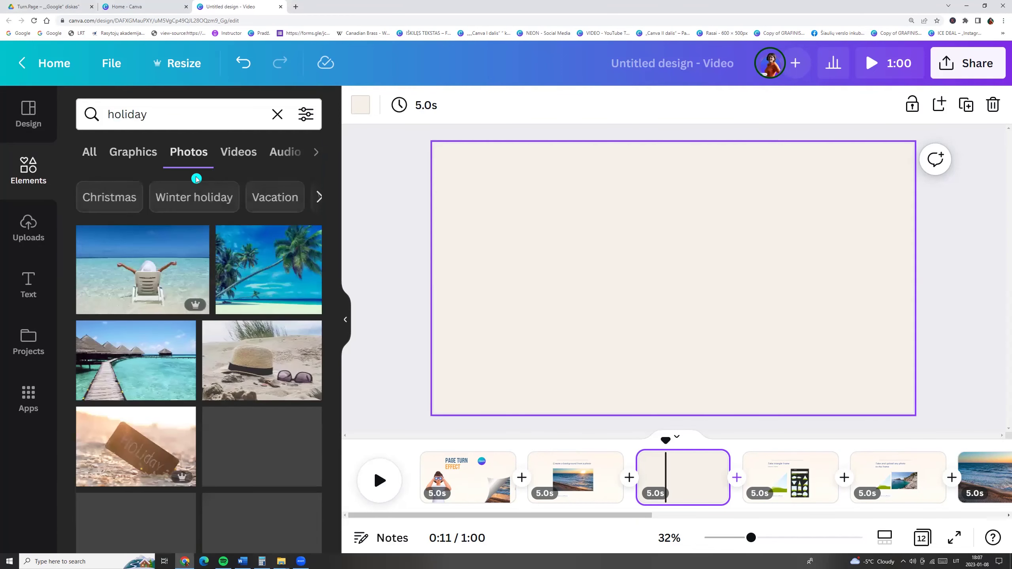
click(176, 197)
scroll(172, 373, down, 1)
scroll(172, 373, down, 3)
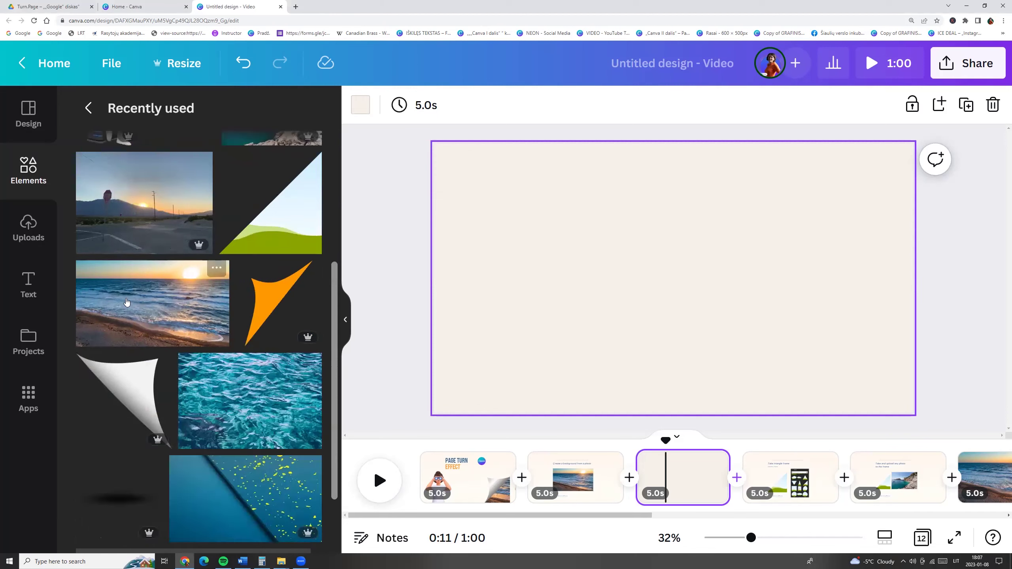
- Add the sea waves photo and make it the slide's background
click(218, 267)
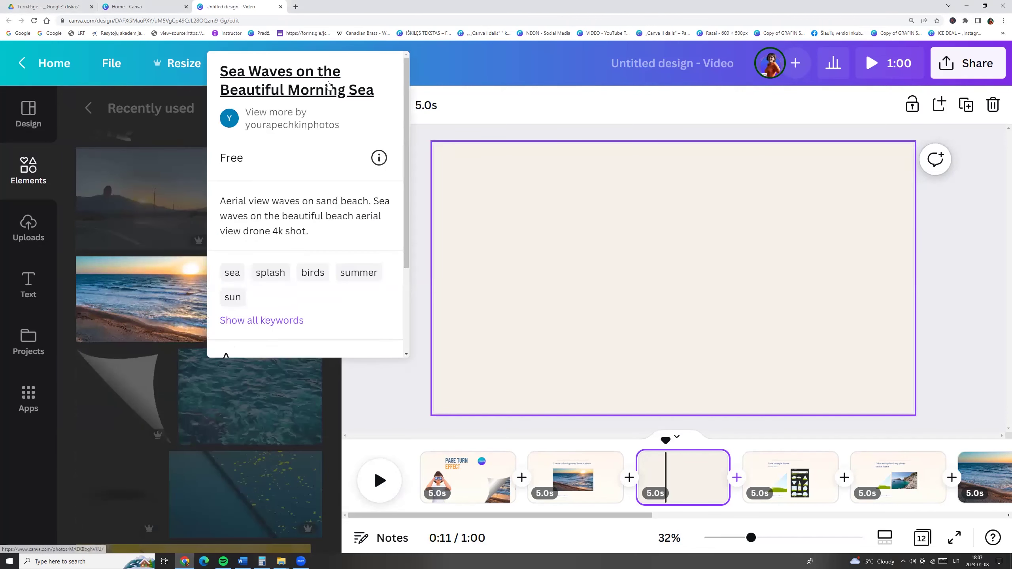
click(171, 204)
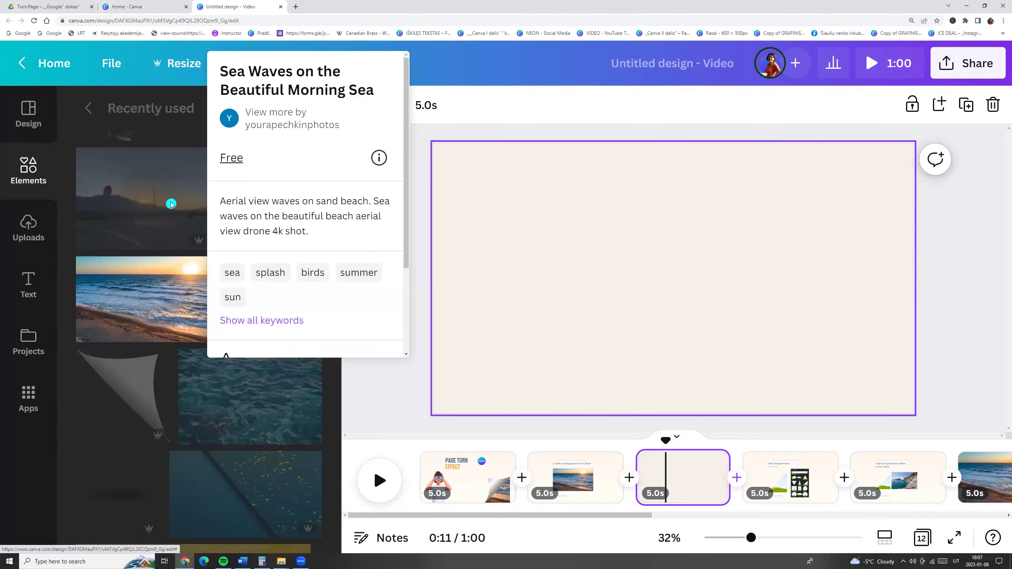
click(120, 304)
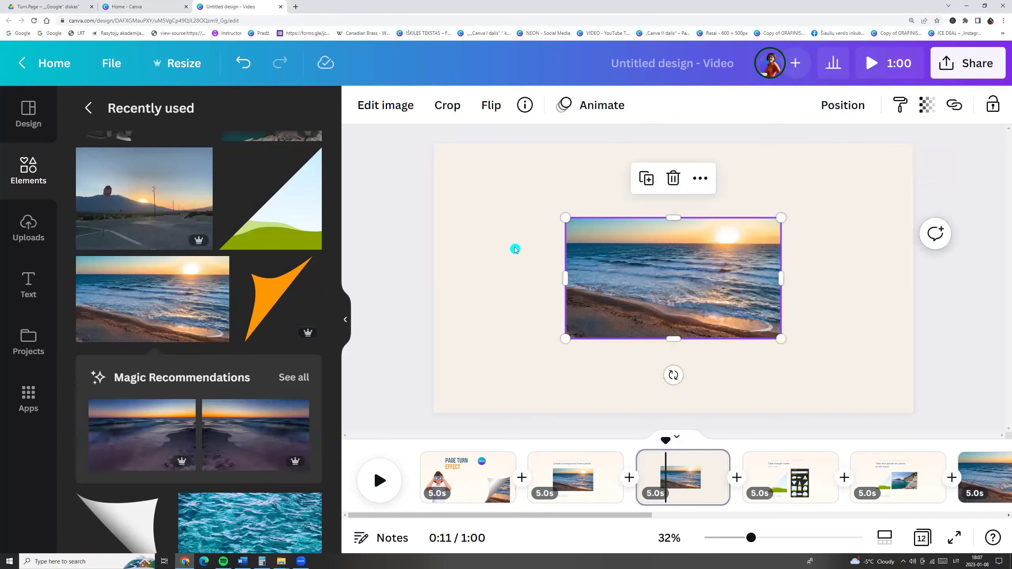
right_click(665, 271)
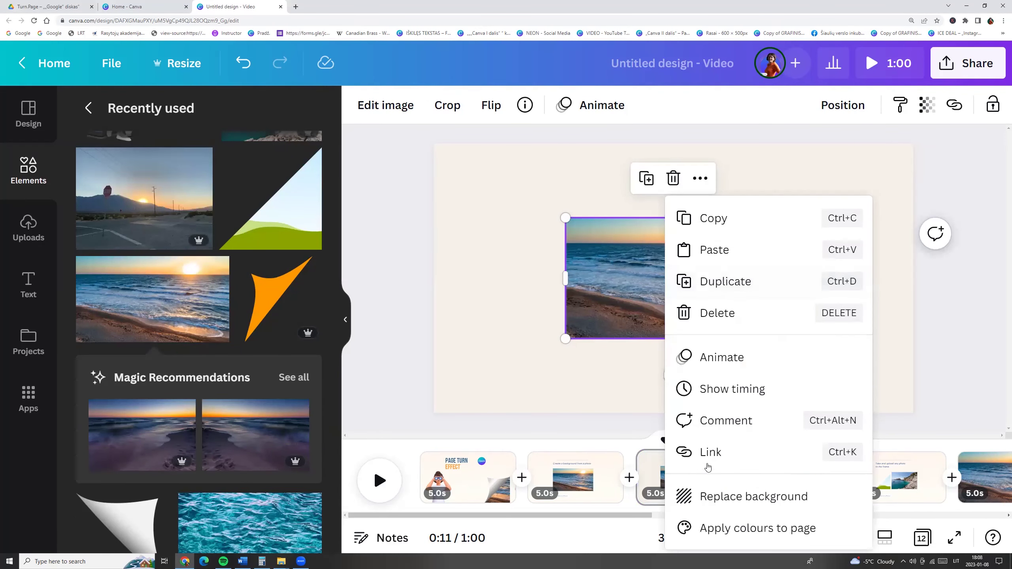
click(719, 495)
click(645, 319)
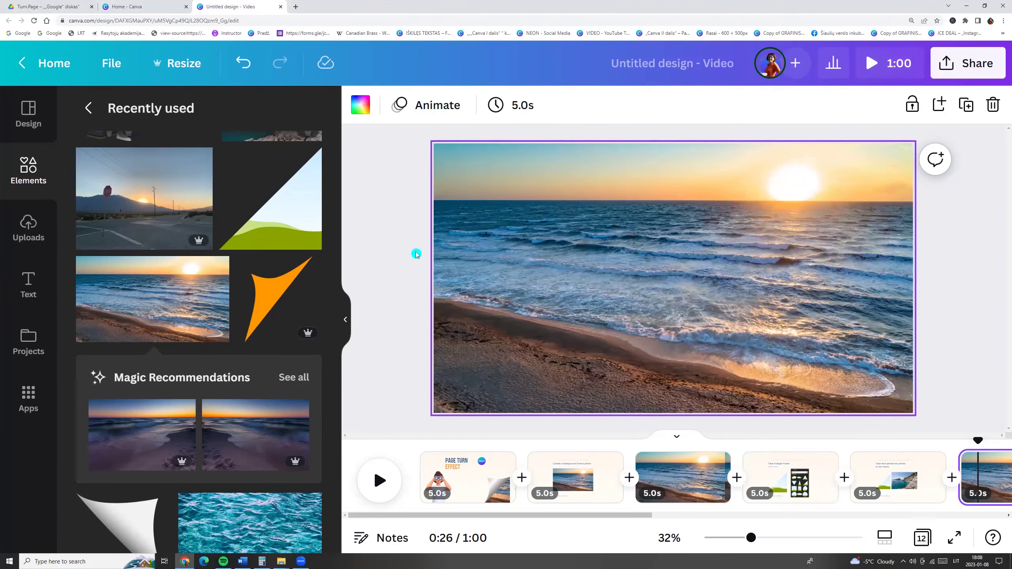
- Add the right-triangle frame from Frames and drag it into the slide's bottom-right corner
click(25, 172)
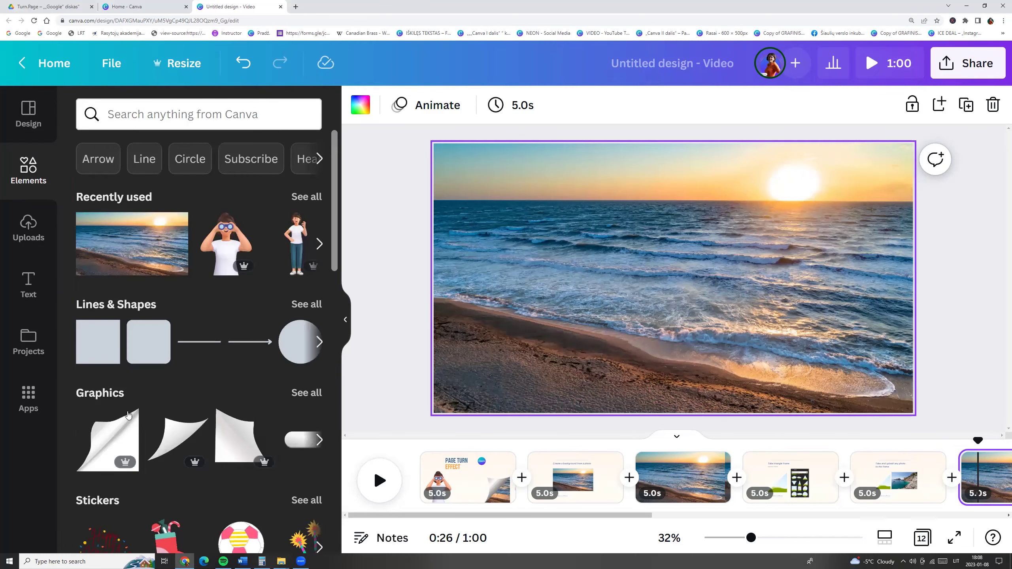
scroll(113, 438, down, 5)
scroll(113, 439, down, 5)
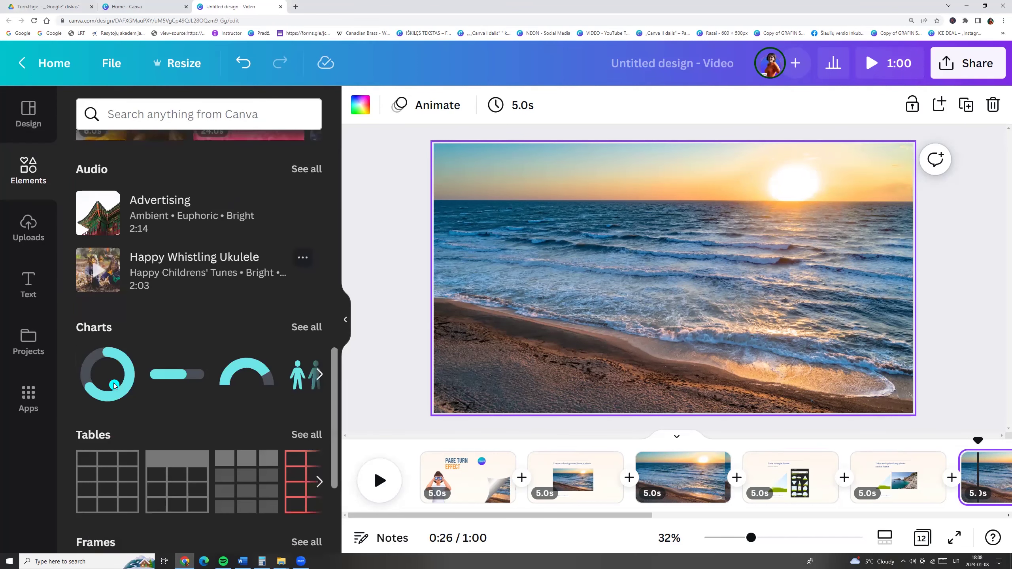
scroll(114, 384, down, 5)
click(306, 332)
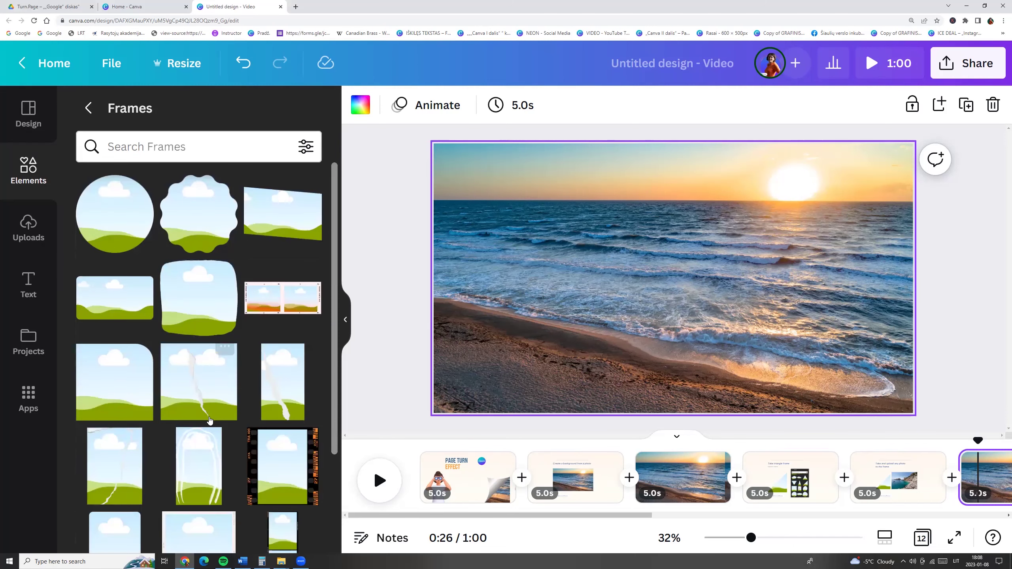
scroll(224, 319, down, 5)
scroll(226, 405, down, 5)
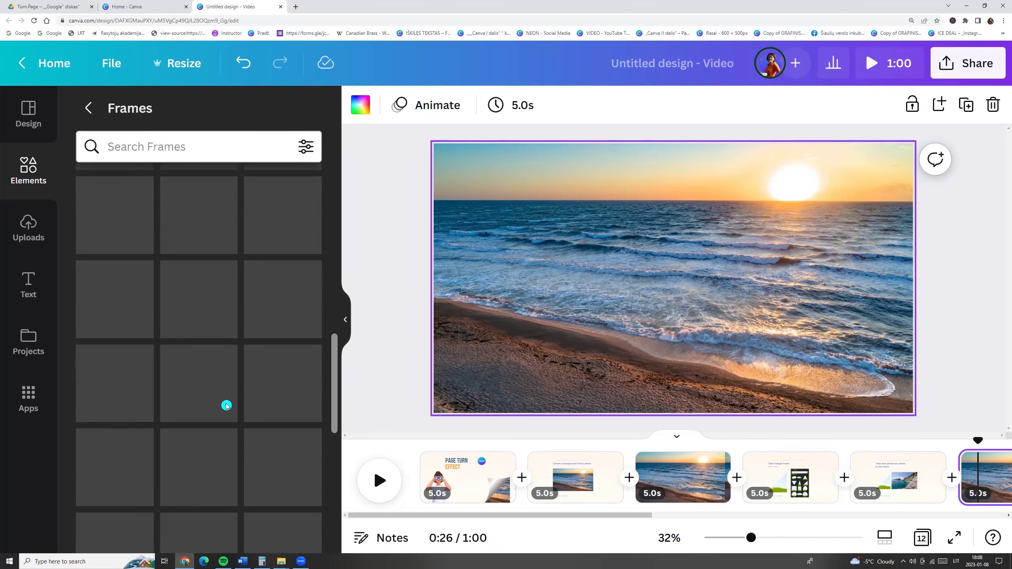
scroll(295, 447, down, 2)
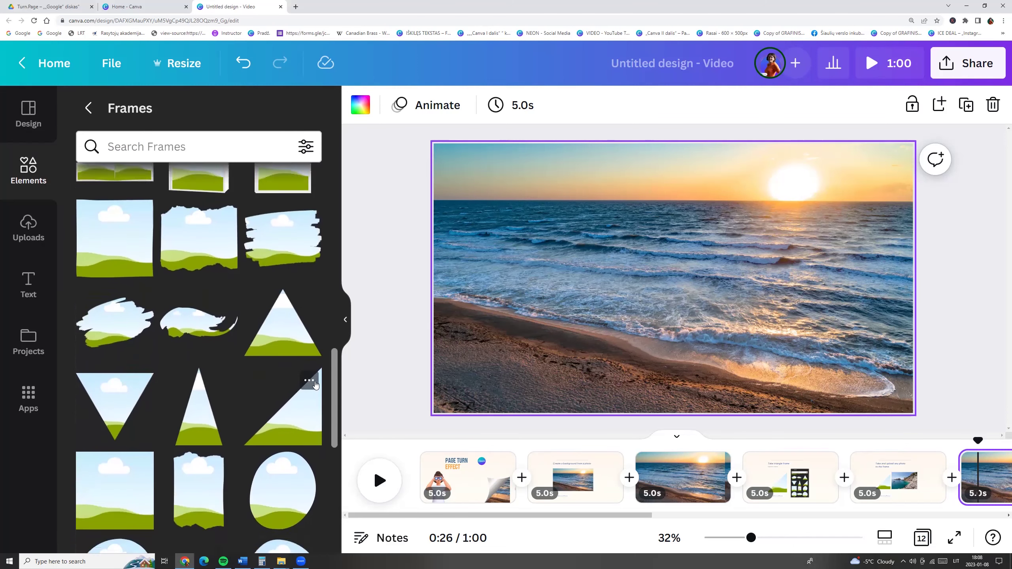
click(308, 365)
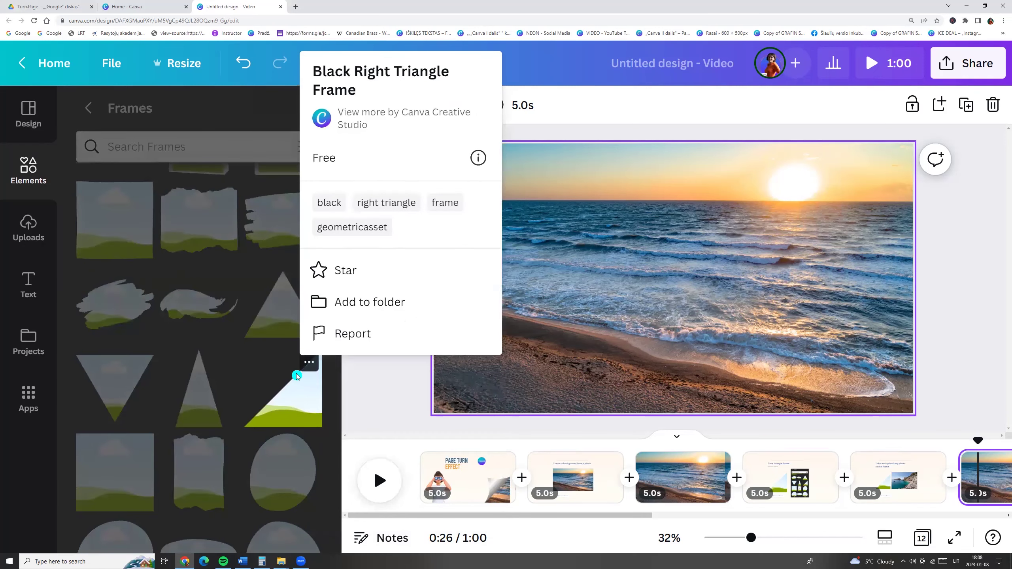
click(296, 377)
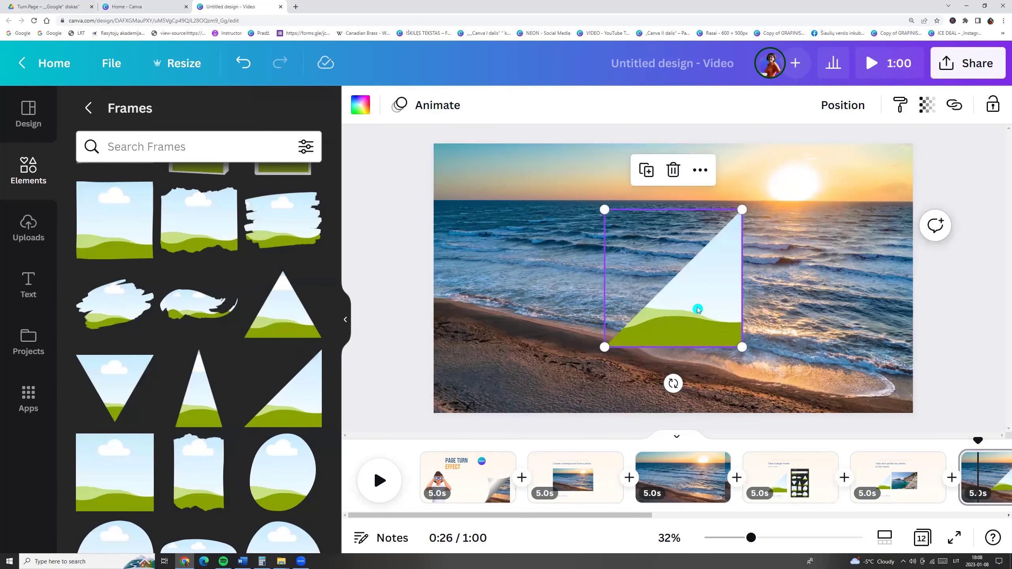
drag(698, 307, 865, 366)
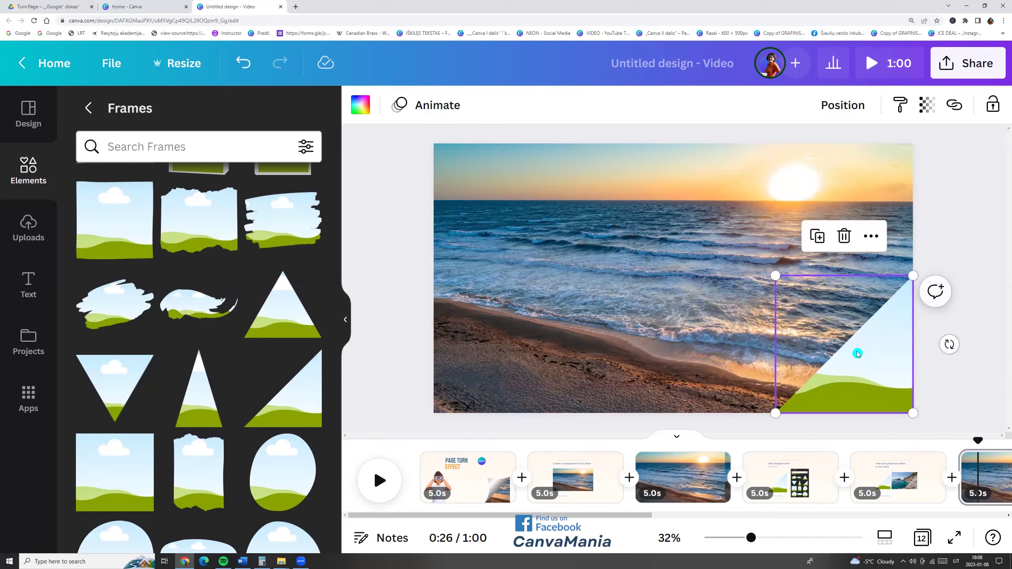
- Add the coastal bay photo from Recently used and drop it into the triangle frame
click(38, 192)
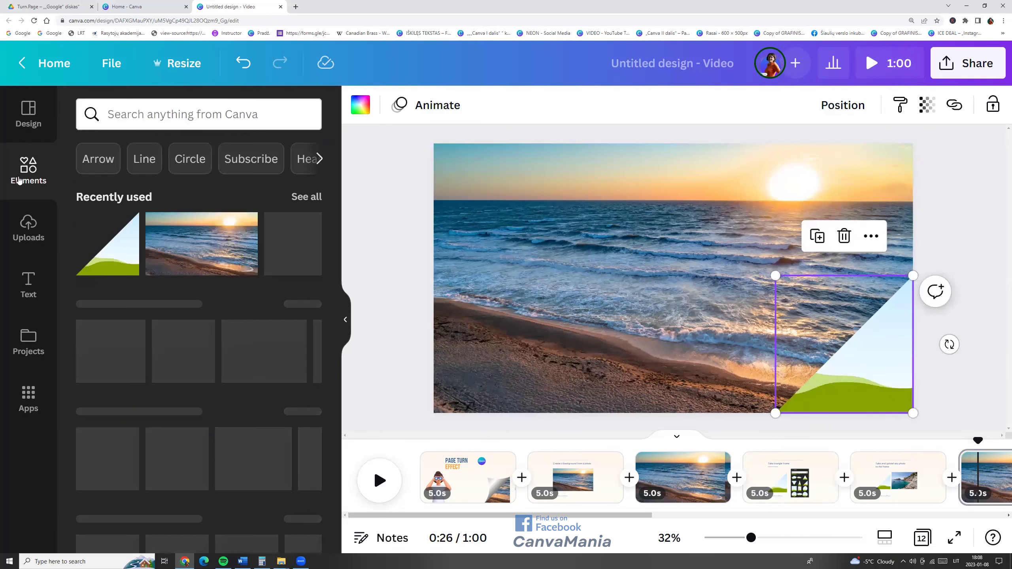
click(307, 196)
scroll(222, 316, down, 5)
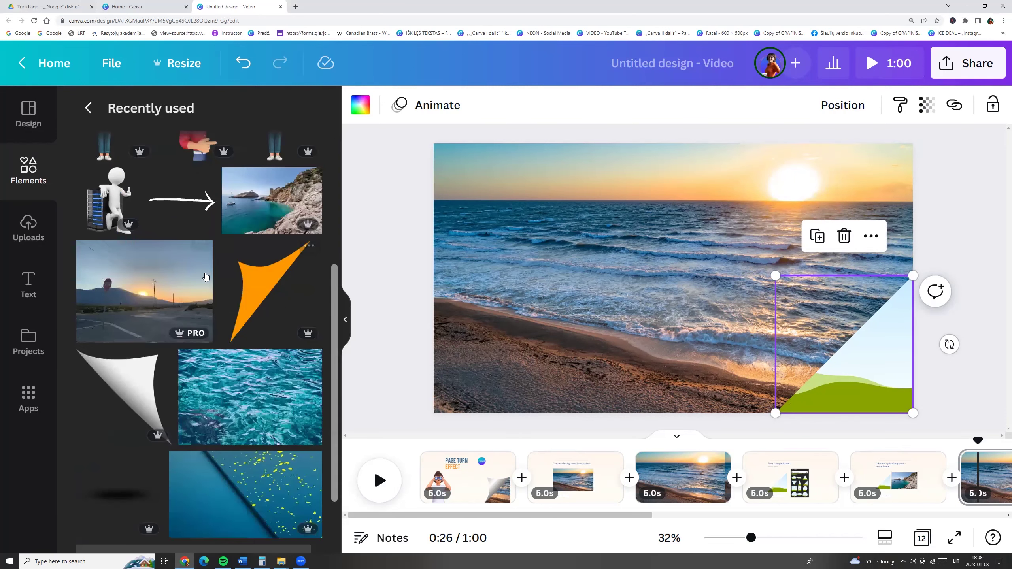
click(304, 182)
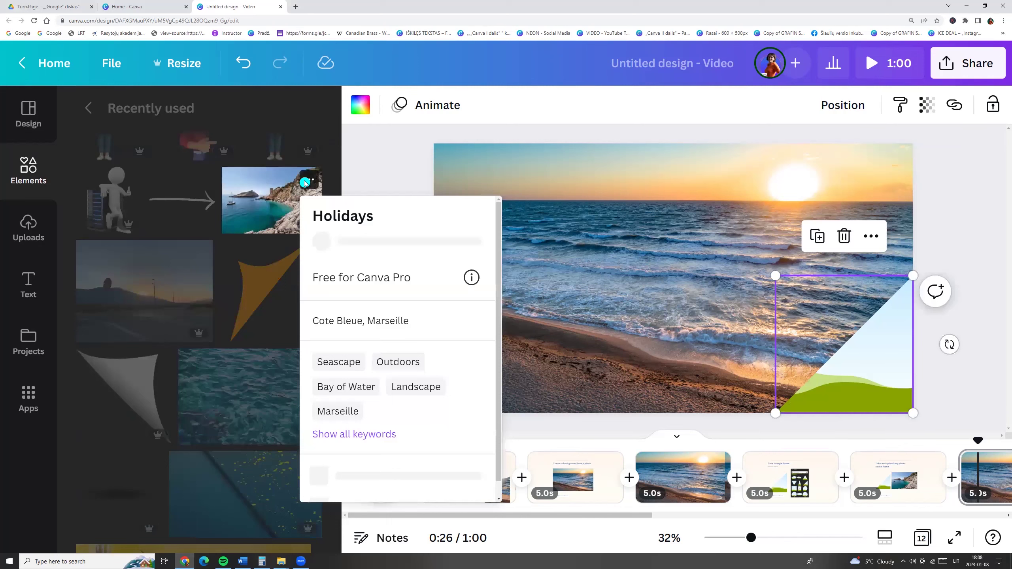
click(267, 196)
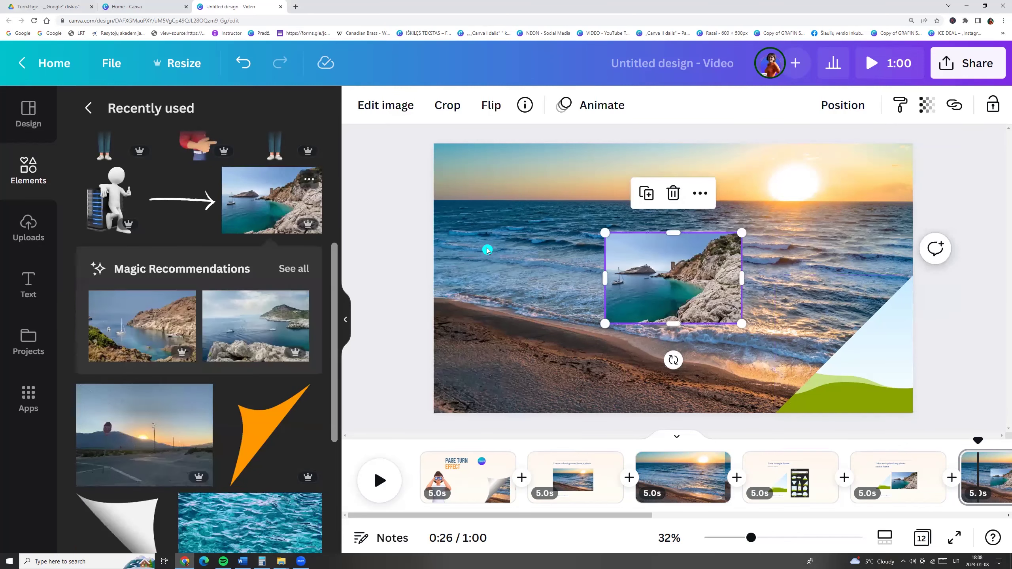
drag(643, 267, 898, 353)
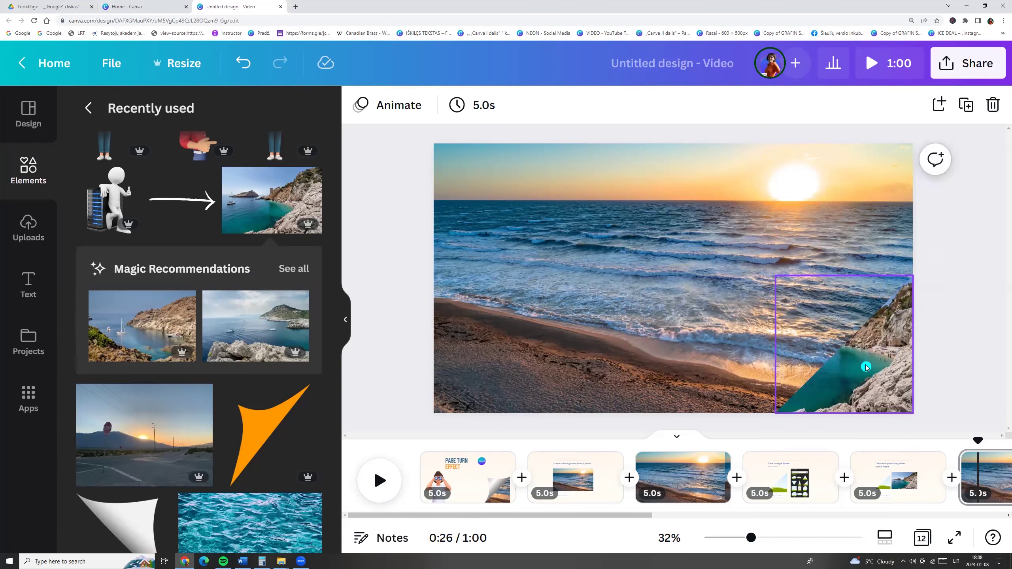
- Enlarge the bay photo inside the frame and shift it to the right
double_click(866, 367)
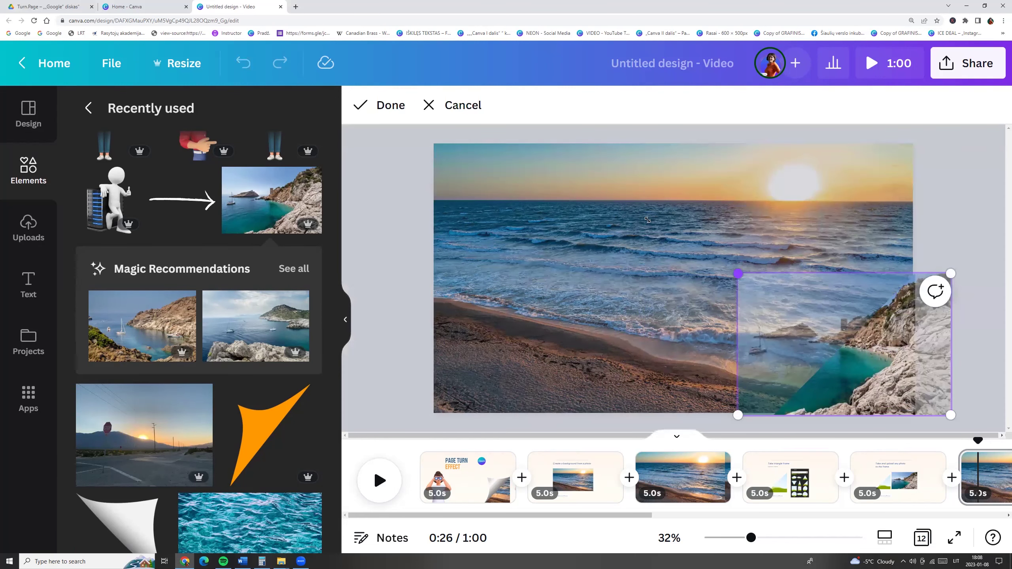
drag(647, 219, 557, 154)
drag(858, 369, 982, 404)
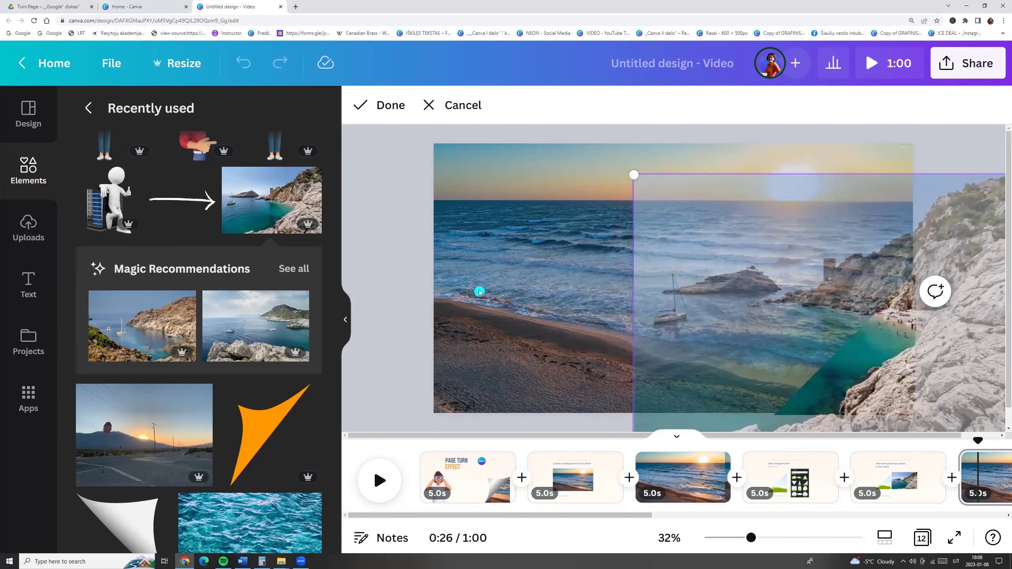
- Apply the triangle photo's crop, then search Elements for 'page turn' graphics
click(418, 283)
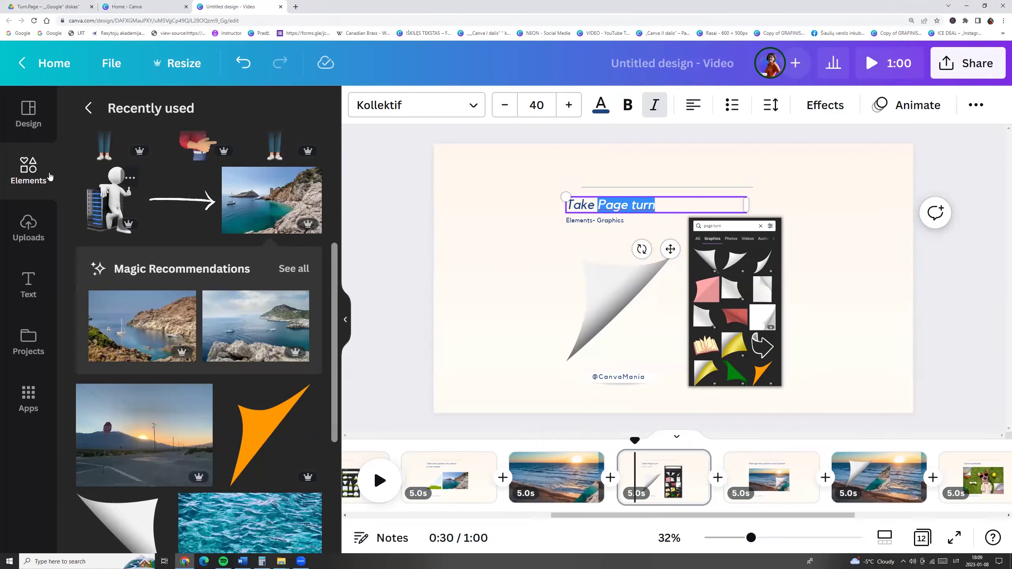
click(4, 185)
click(179, 114)
text(Page turn)
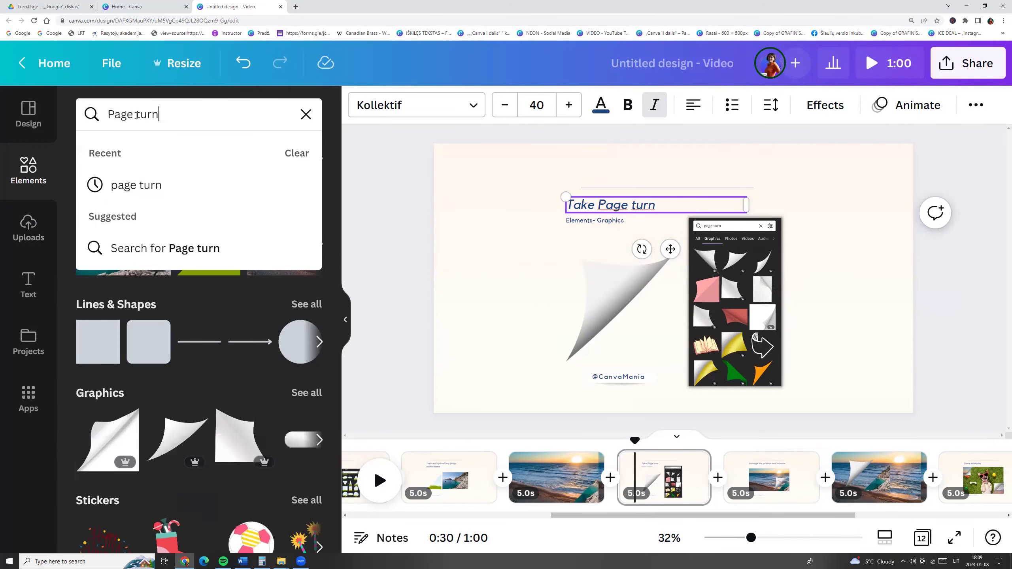
click(155, 194)
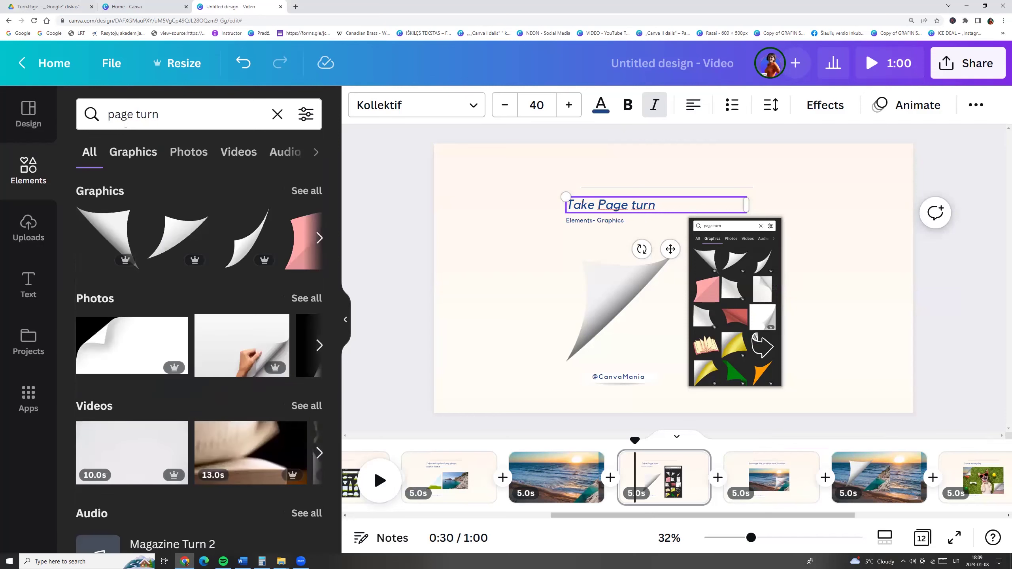
click(134, 157)
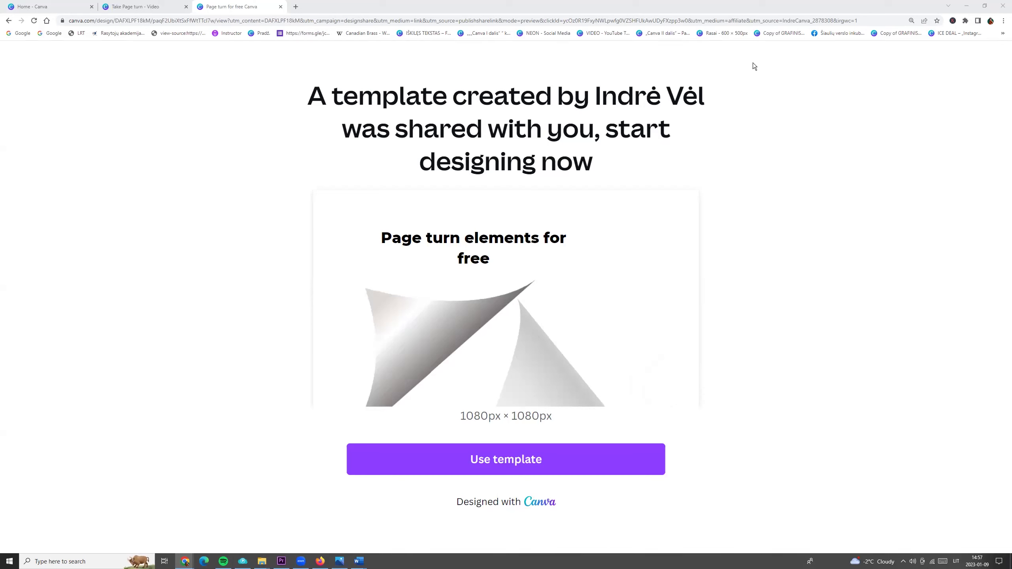
- Make an editable copy of the page-turn template and adjust its right page-turn shape
click(517, 461)
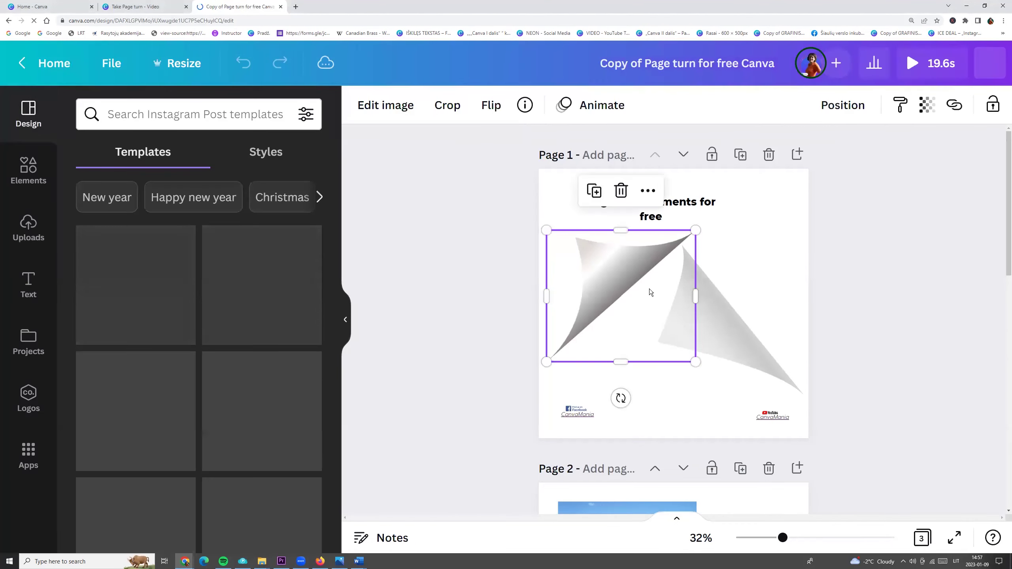
mouse_move(714, 323)
mouse_down()
mouse_move(714, 309)
mouse_move(707, 315)
mouse_up()
drag(651, 234, 672, 263)
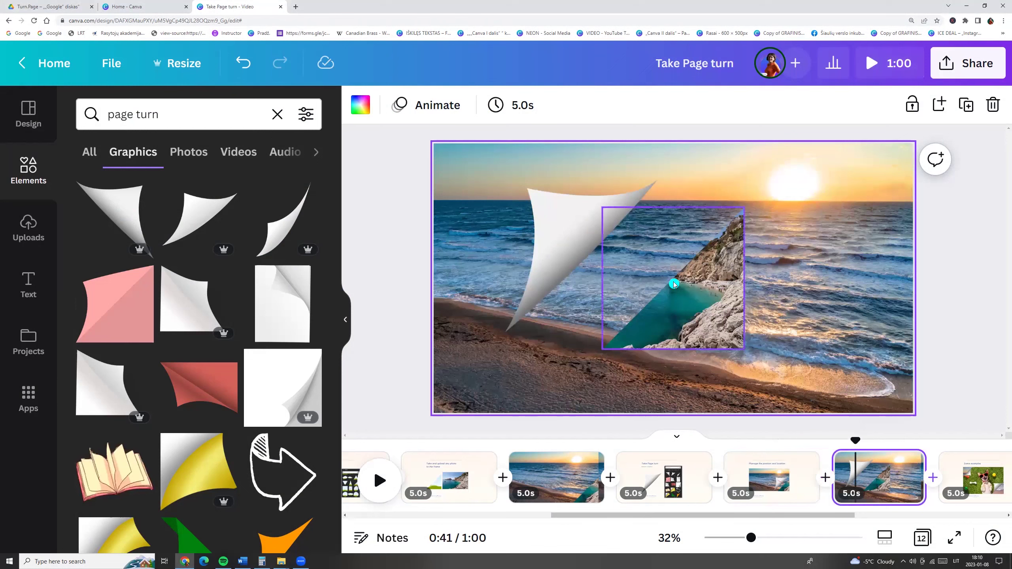
- Position and resize the page curl over the coastal triangle in the bottom-right corner
drag(673, 284, 851, 355)
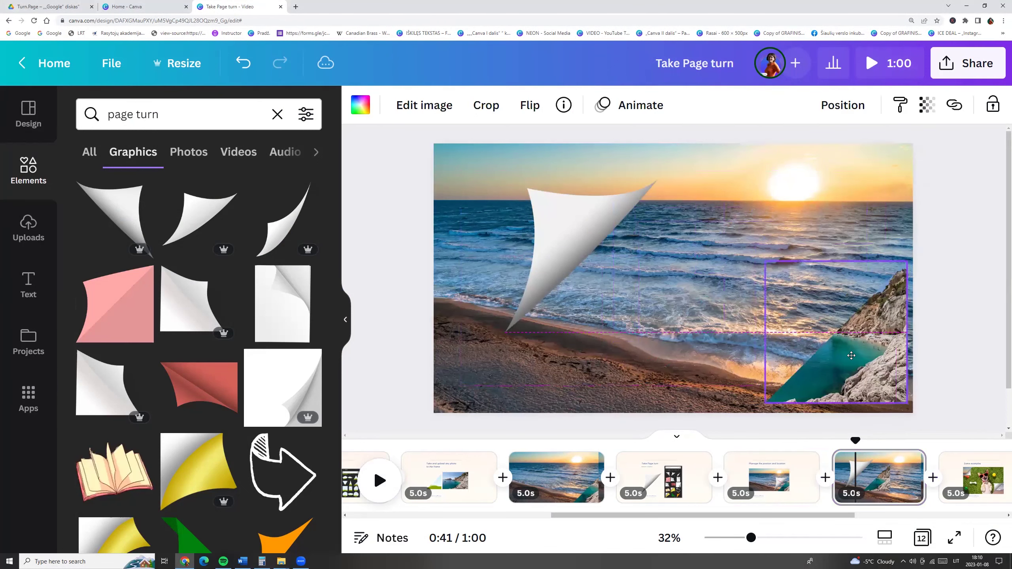
click(552, 264)
drag(552, 264, 833, 342)
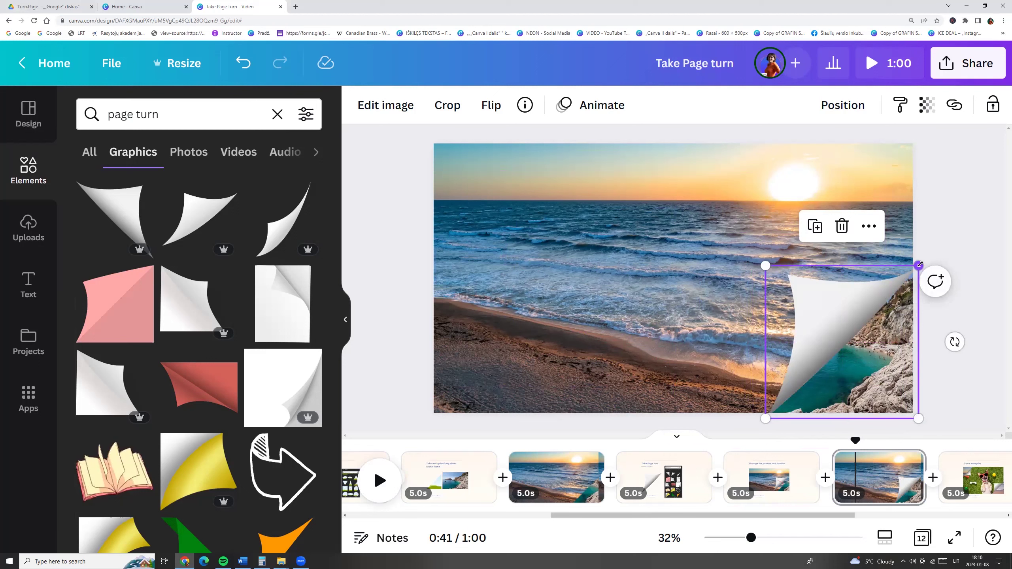
drag(919, 264, 918, 264)
click(985, 418)
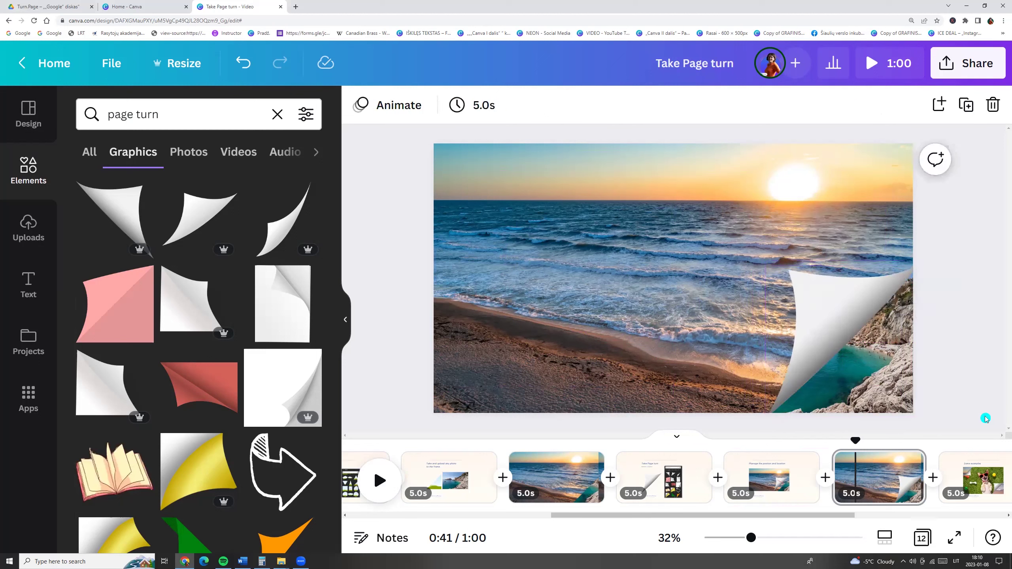
click(880, 489)
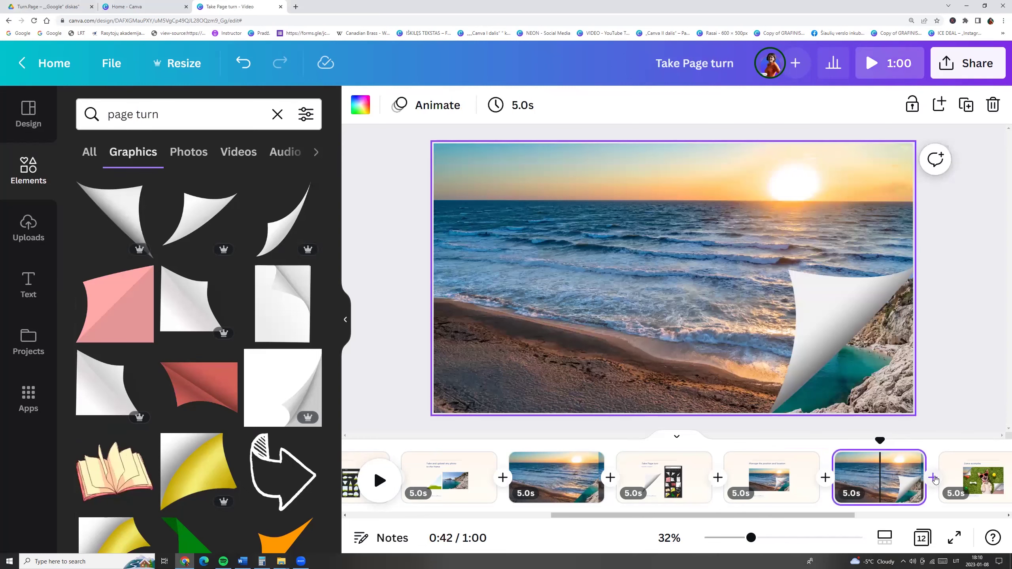
- Add a blank page after page 9 and search Elements for holiday photos
click(932, 467)
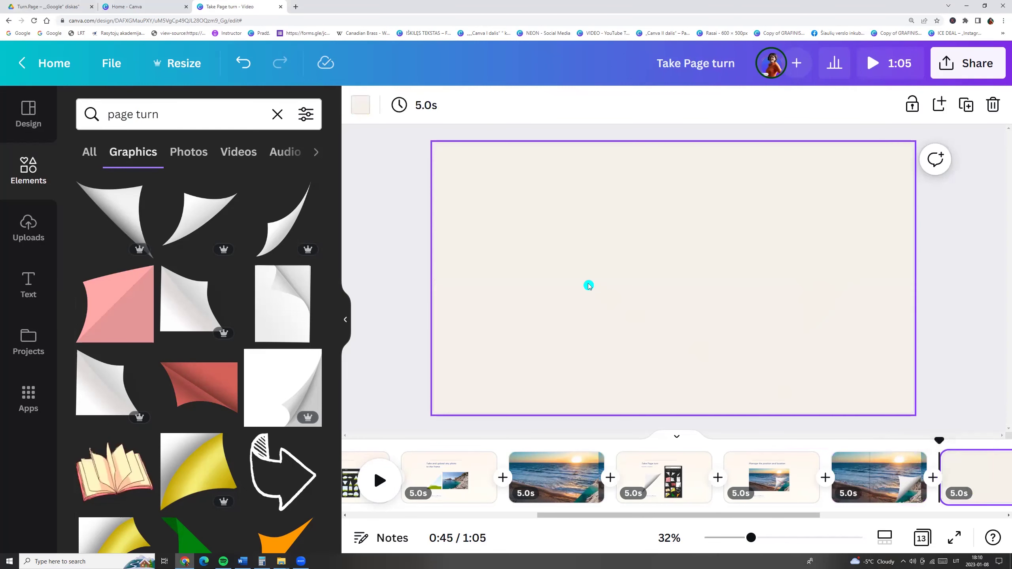
click(19, 178)
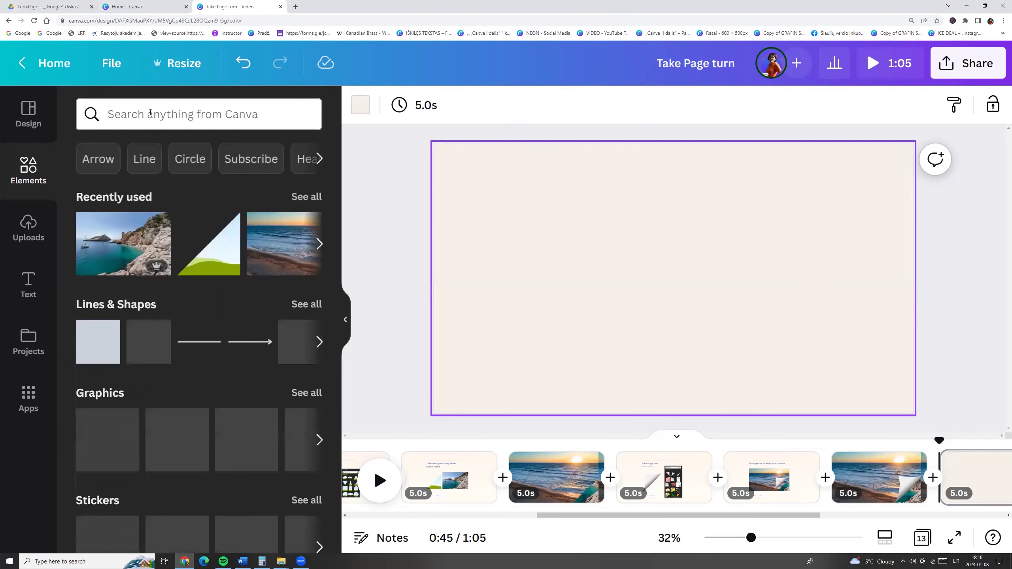
click(150, 112)
text(holiday)
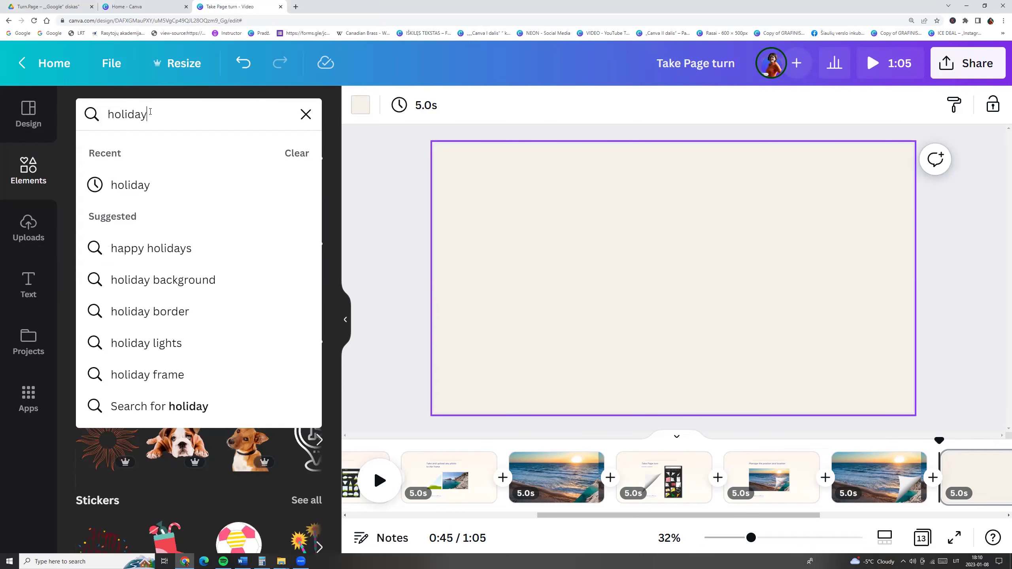
key(Return)
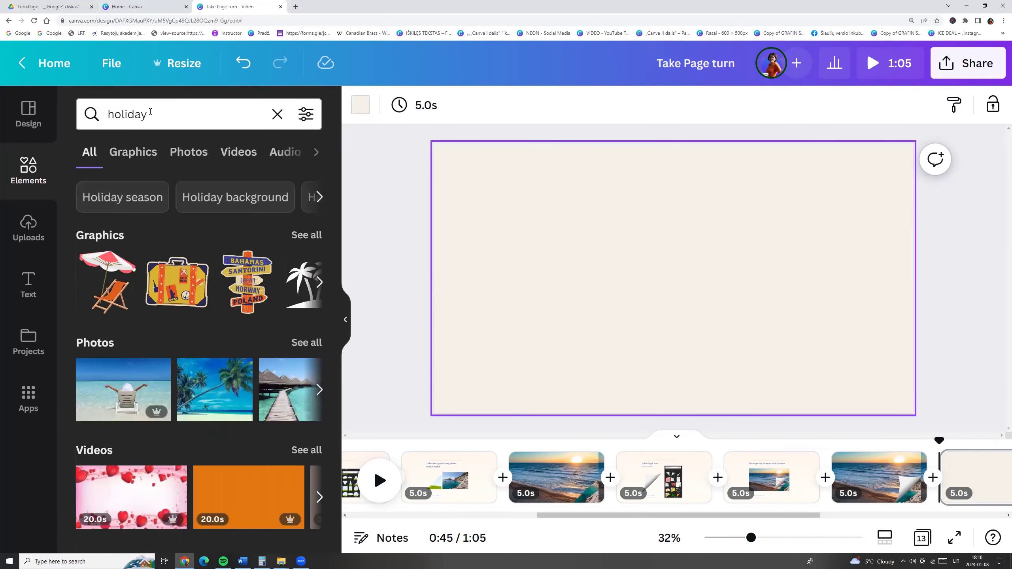
click(198, 152)
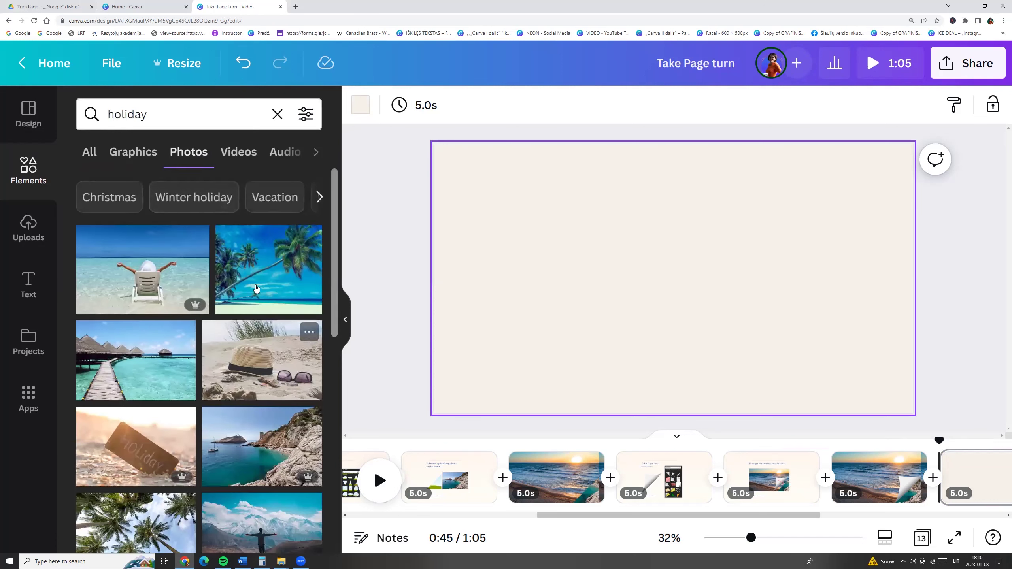
- Set the overwater-bungalow photo as the new page's background
click(172, 354)
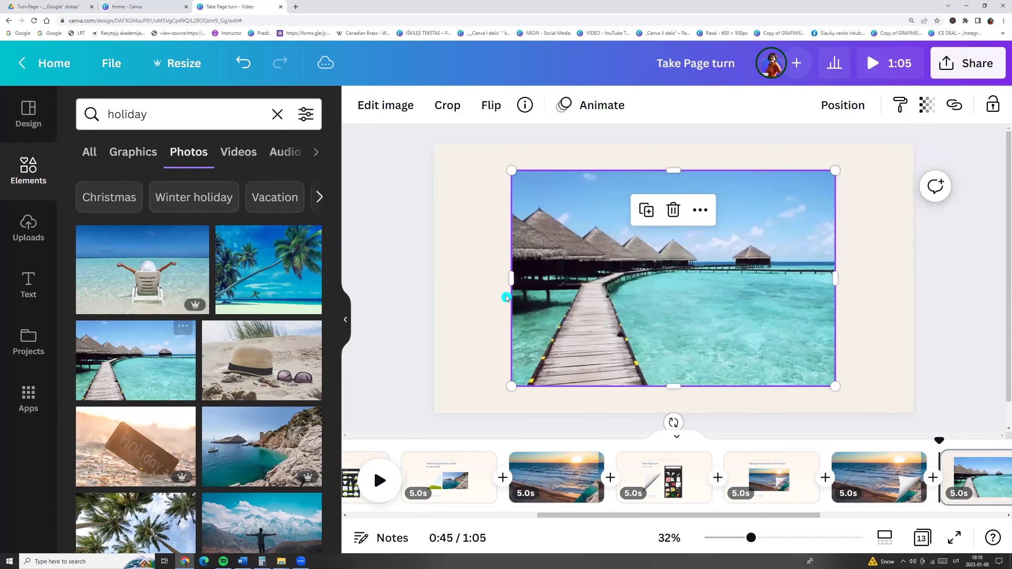
right_click(585, 293)
click(633, 495)
click(549, 323)
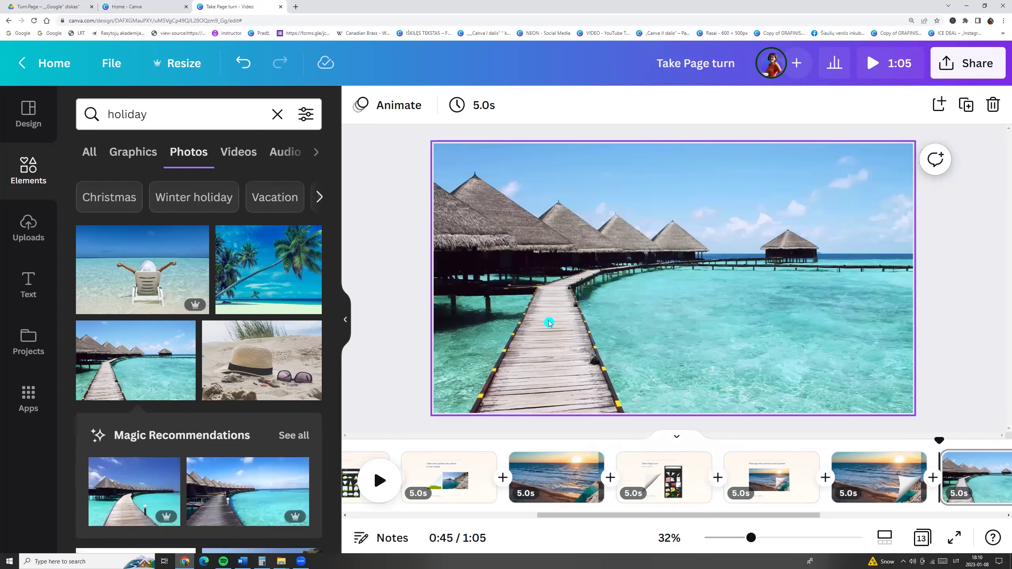
click(368, 311)
click(33, 181)
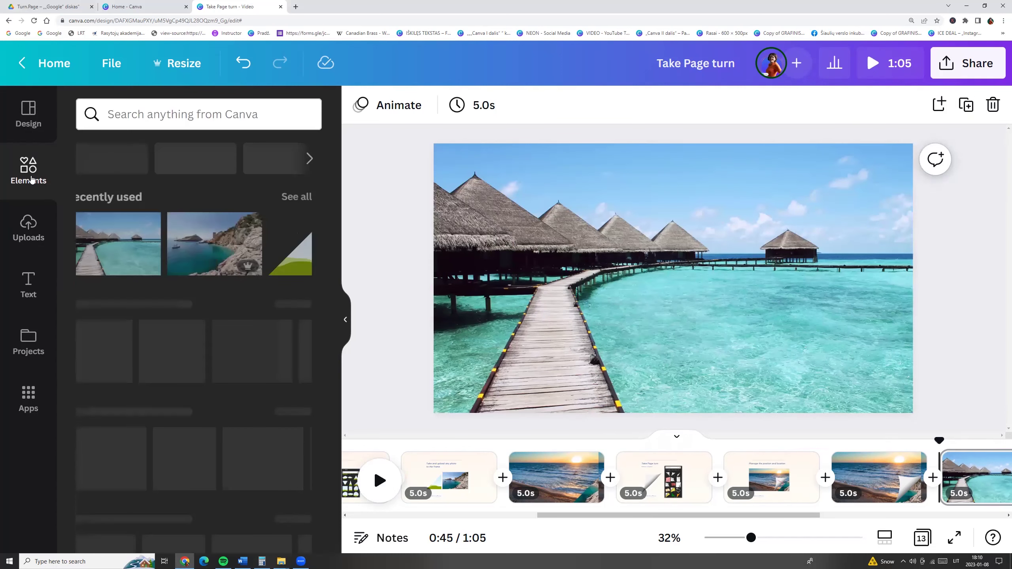
click(319, 247)
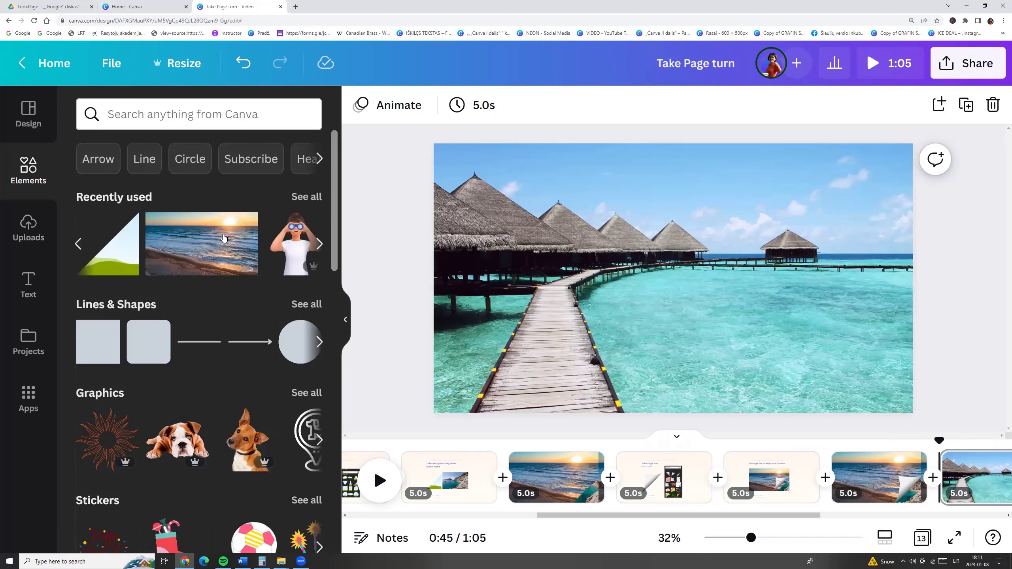
- Add the green triangle frame, rotate it to 170° and move it to the top-left corner
click(119, 244)
drag(672, 383, 673, 174)
drag(631, 255, 484, 195)
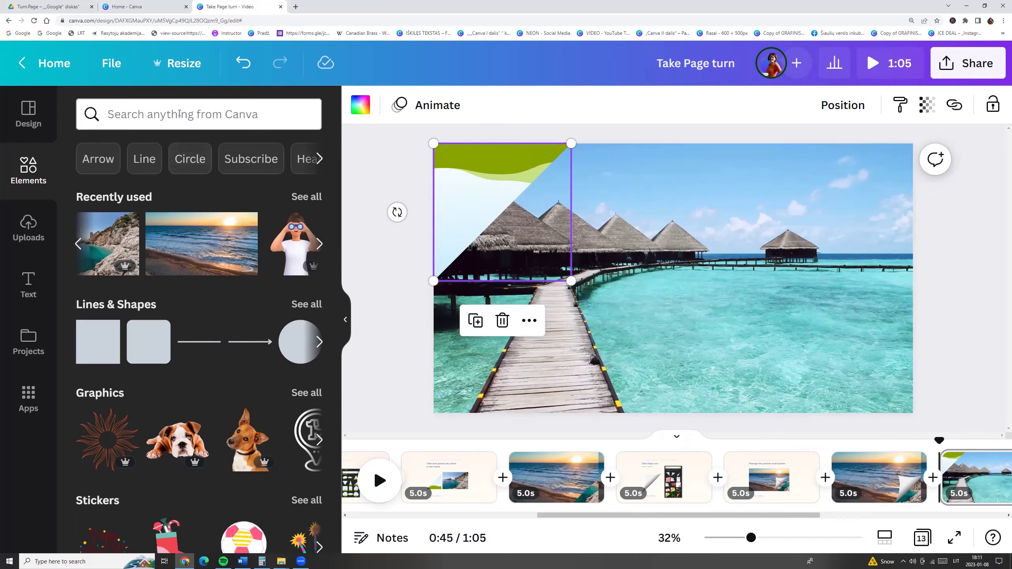
- Rerun the holiday photo search and scroll to the resort-pool photo
click(132, 114)
click(115, 185)
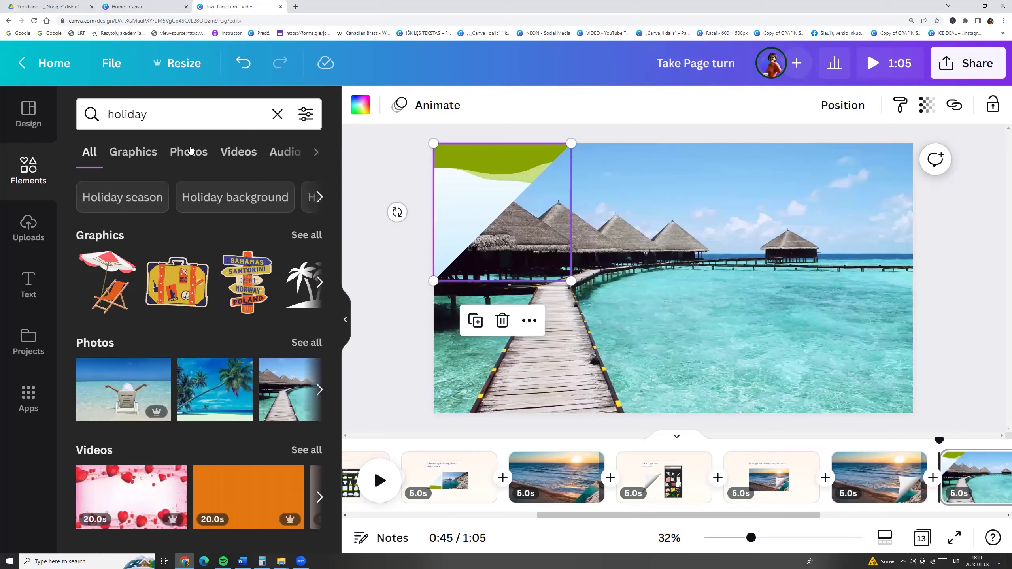
click(191, 151)
mouse_move(299, 345)
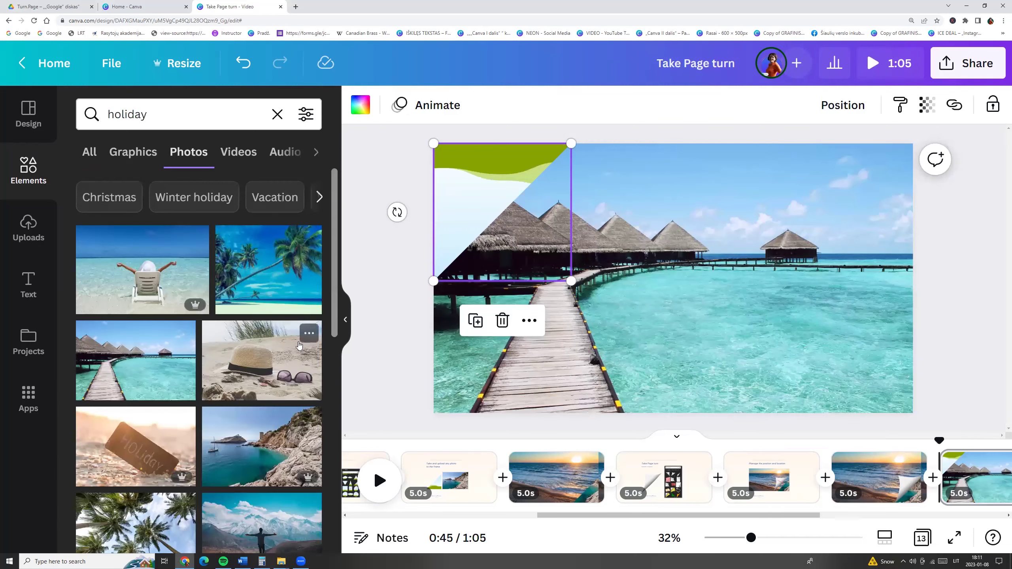
scroll(299, 345, down, 5)
- Add the resort-pool photo, turn it upside down and drop it into the triangle frame
click(262, 316)
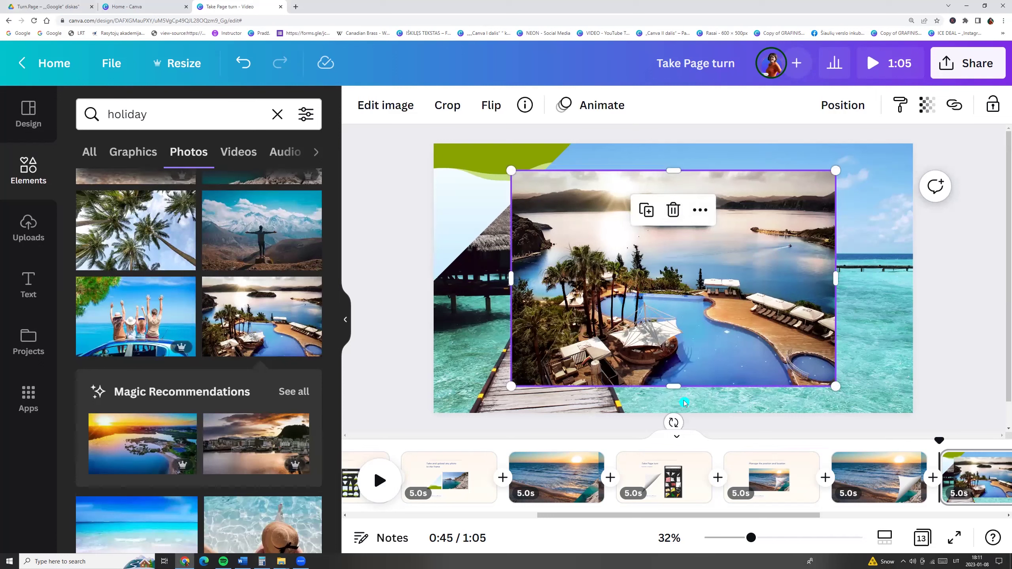
drag(673, 422, 665, 151)
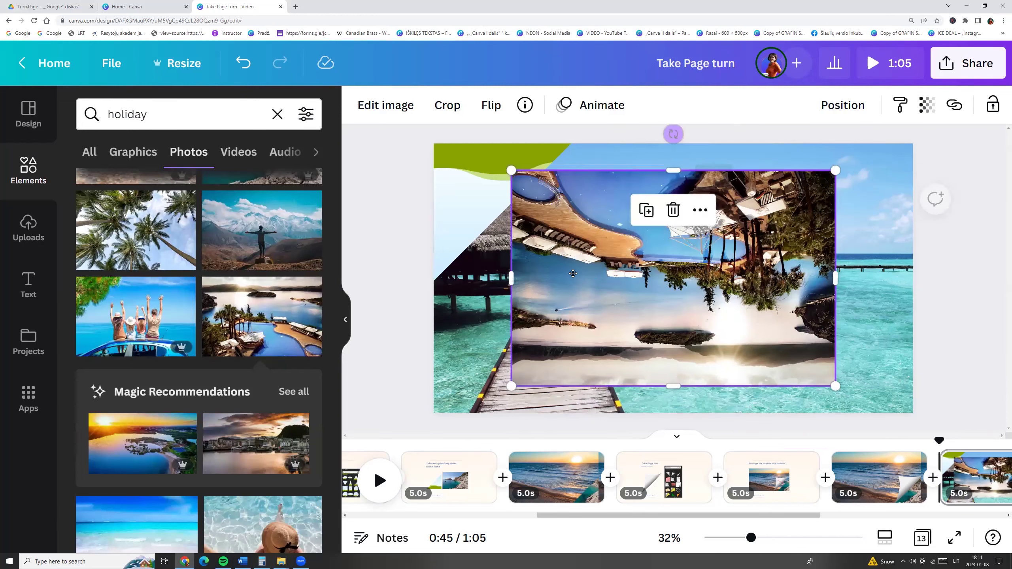
drag(535, 244, 474, 193)
drag(478, 237, 478, 236)
- Slide and resize the resort photo inside the triangle frame, then deselect it
click(474, 190)
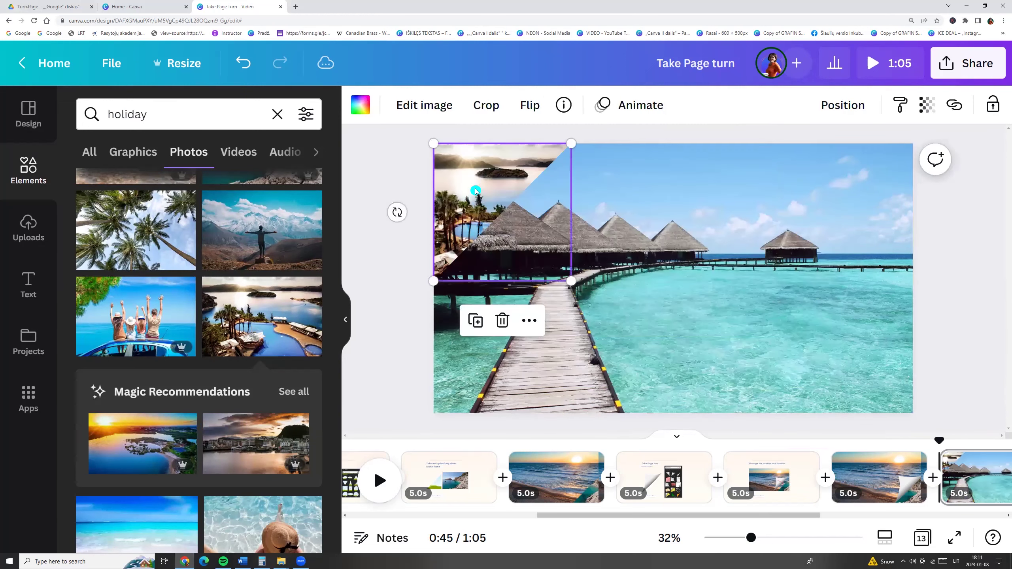
double_click(475, 190)
drag(470, 189, 505, 188)
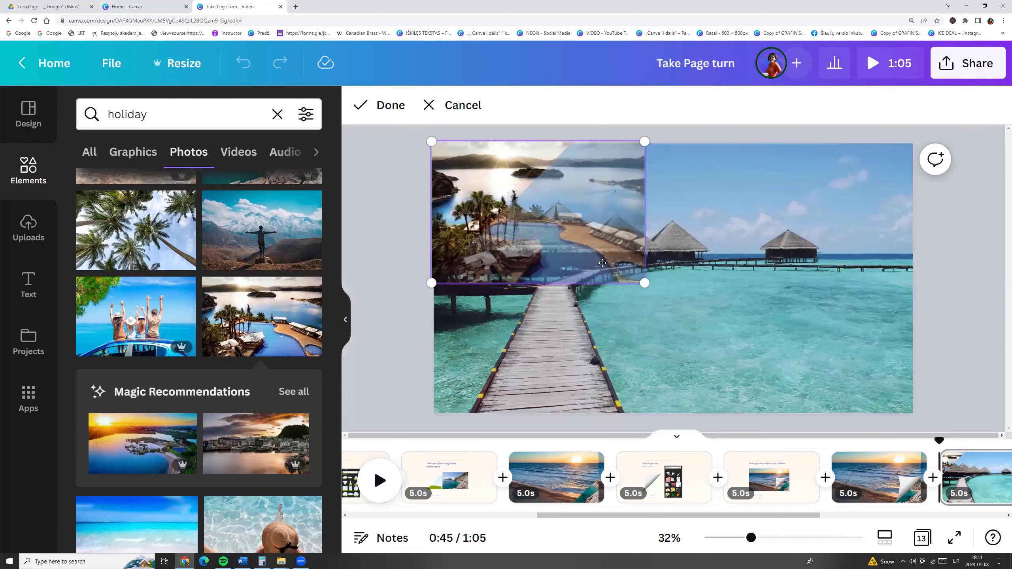
drag(644, 283, 829, 329)
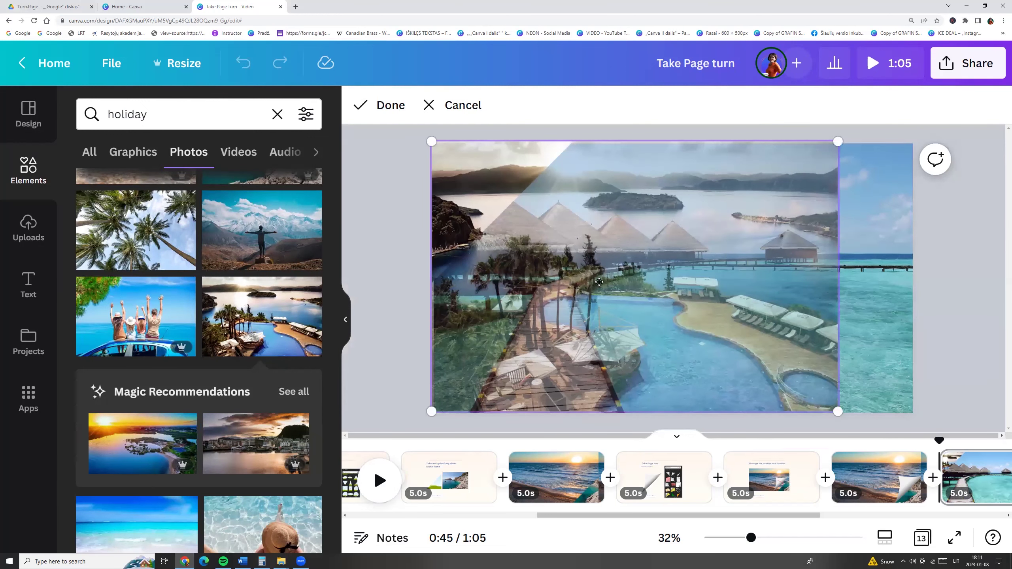
drag(837, 411, 711, 327)
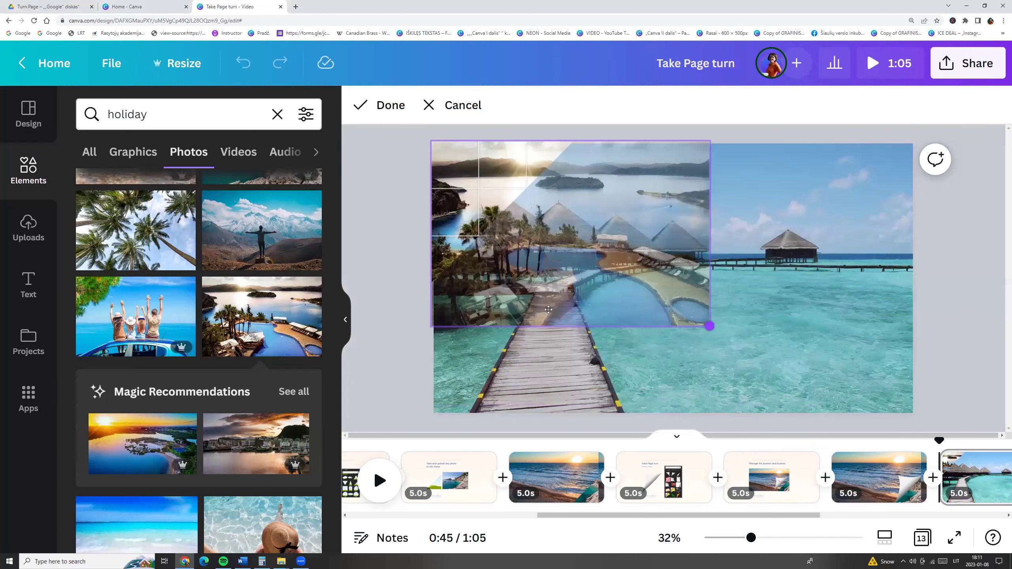
click(382, 273)
click(382, 273)
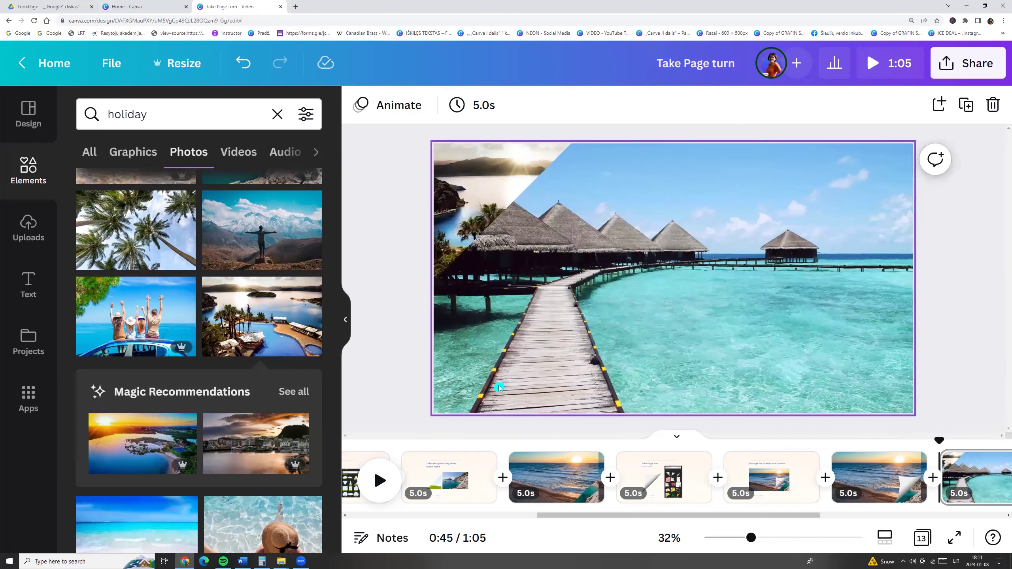
- Rerun the page turn search and add the page-curl graphic to the bungalow page
click(28, 170)
click(306, 196)
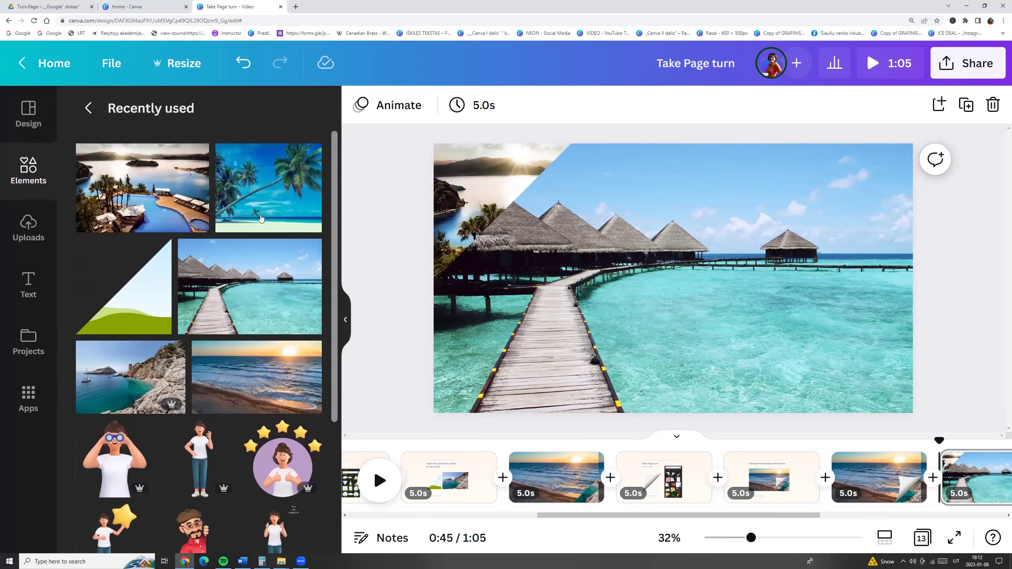
click(88, 108)
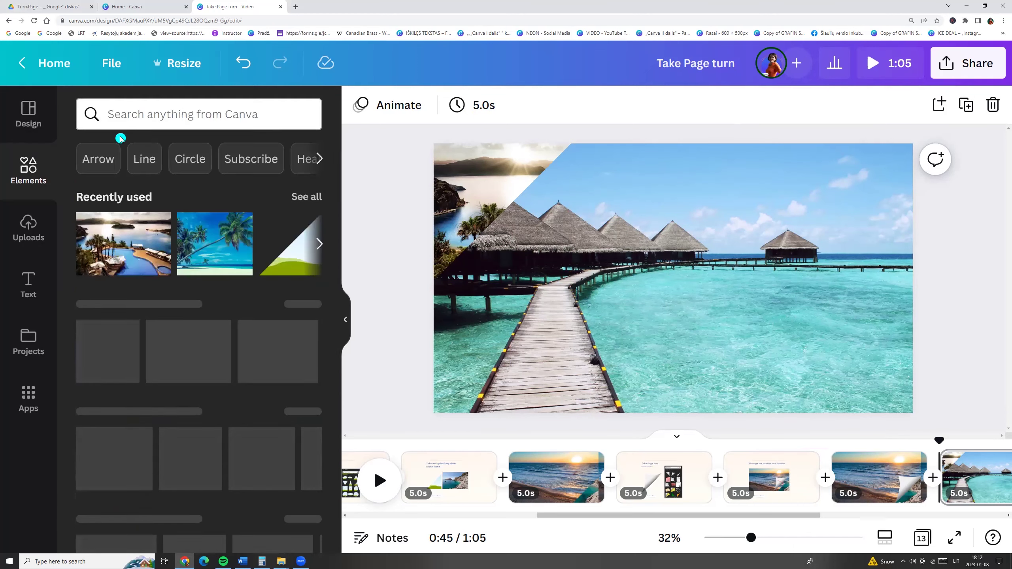
click(151, 116)
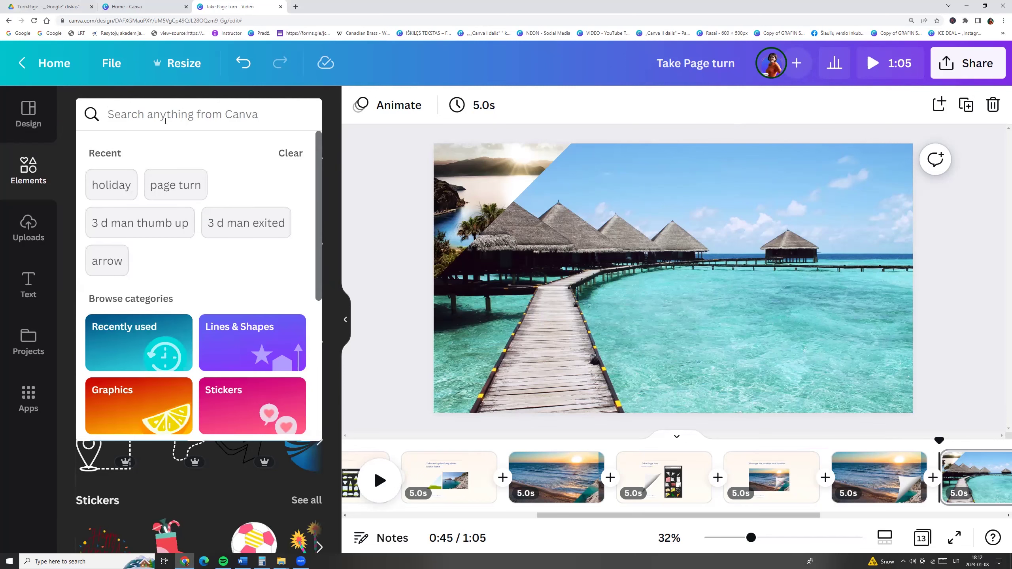
click(171, 184)
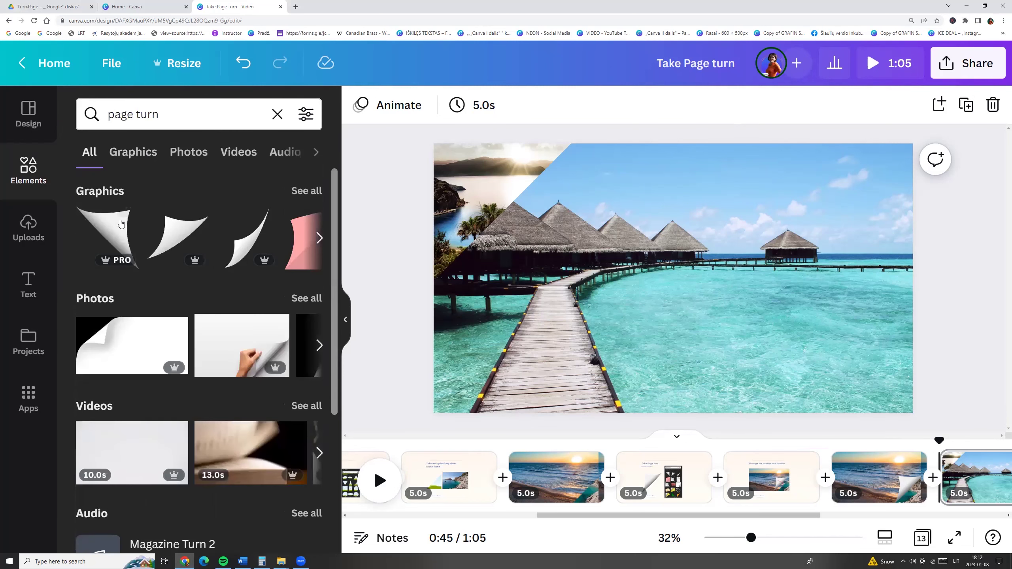
click(109, 238)
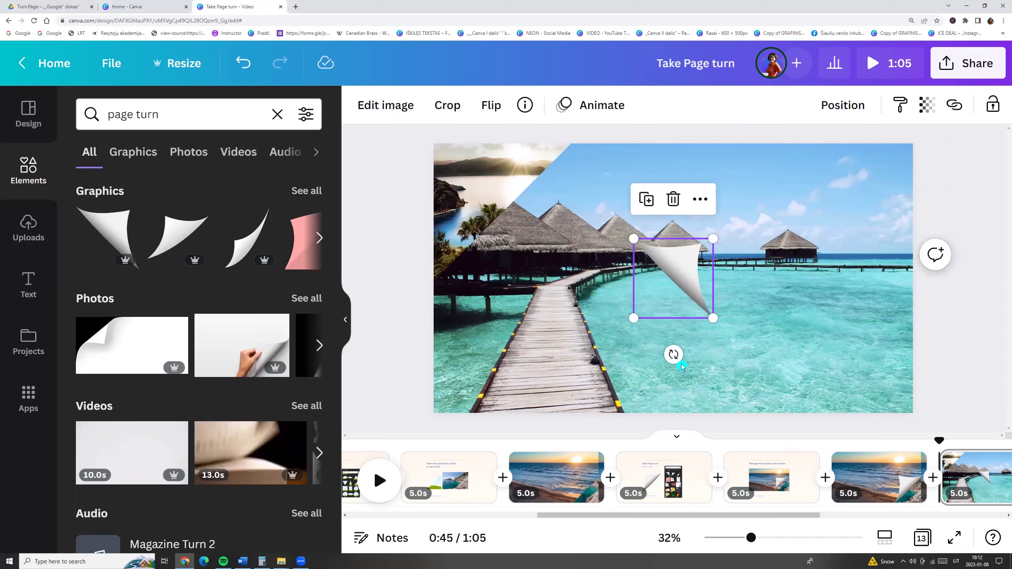
- Enlarge the page curl to 712×712, move it over the pier and rotate it to 88°
drag(671, 356, 508, 216)
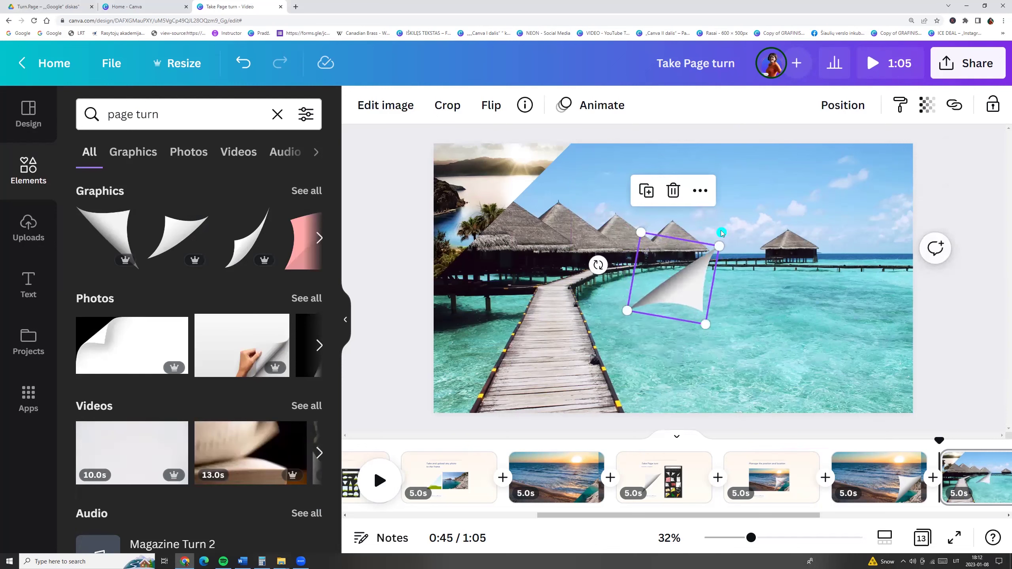
drag(722, 252, 851, 163)
drag(786, 237, 565, 213)
drag(377, 190, 370, 248)
click(386, 289)
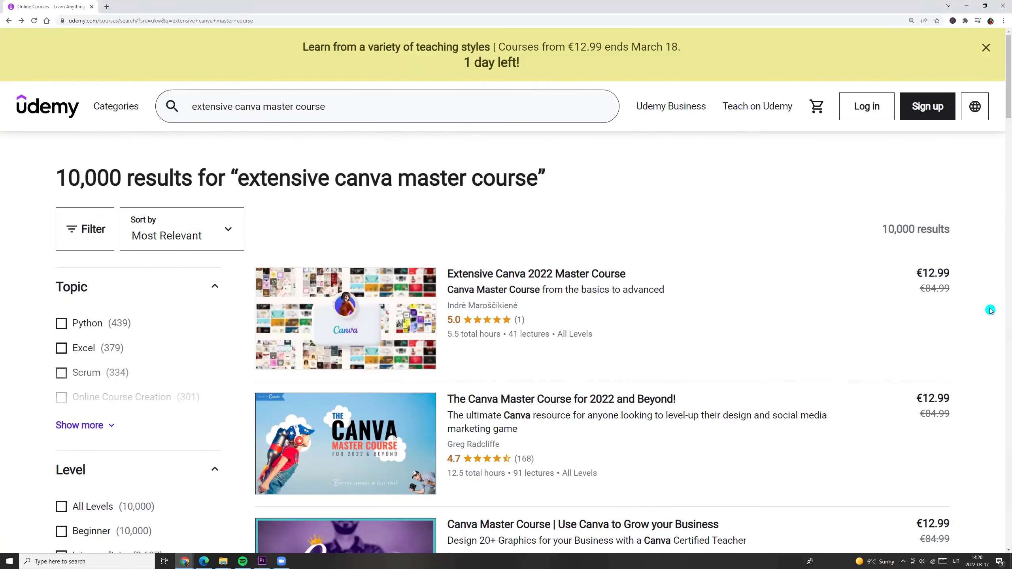
mouse_move(321, 297)
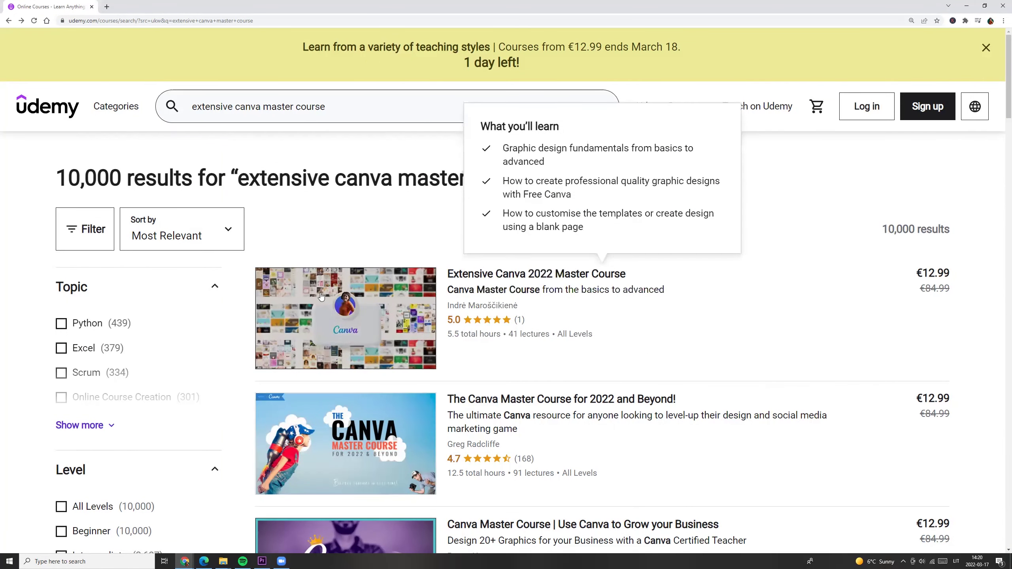
click(793, 152)
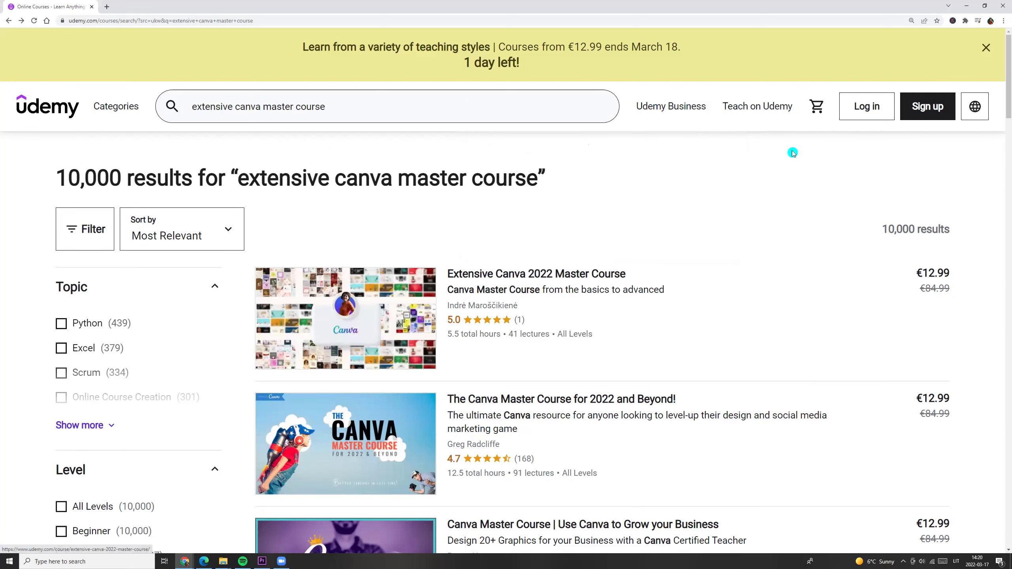